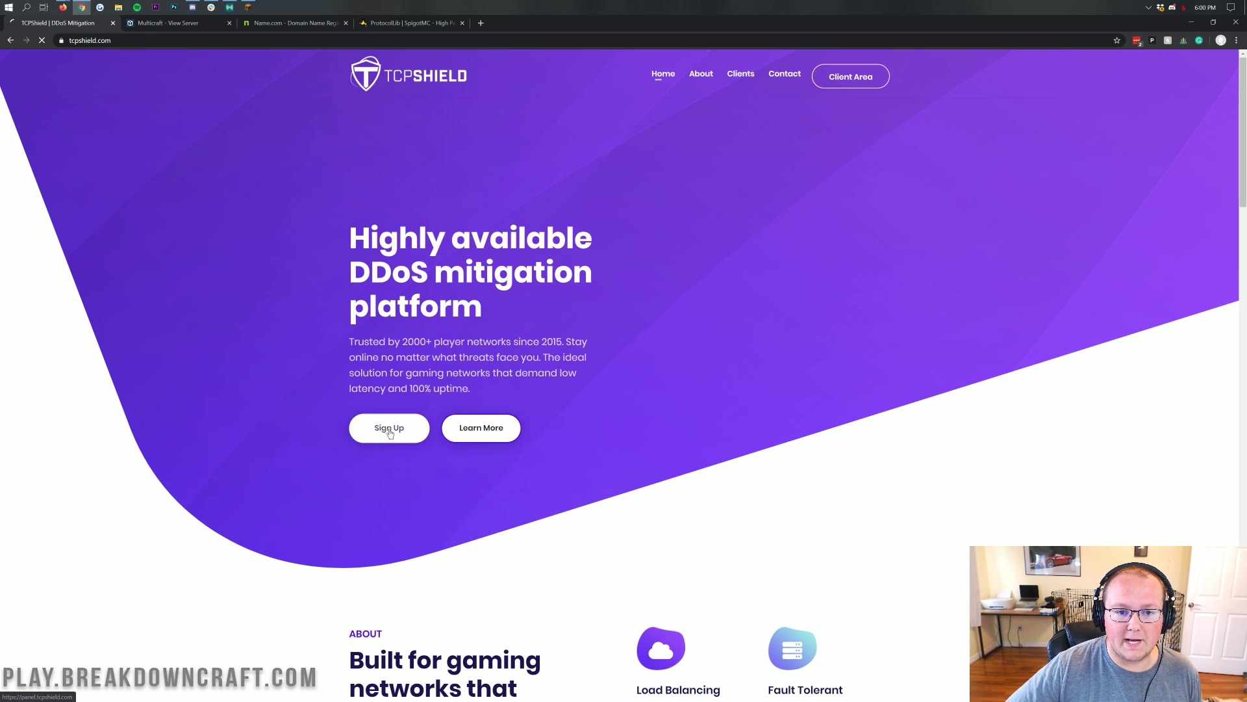
Open the TCPShield account registration form and agree to the Terms of Use
left_click(390, 431)
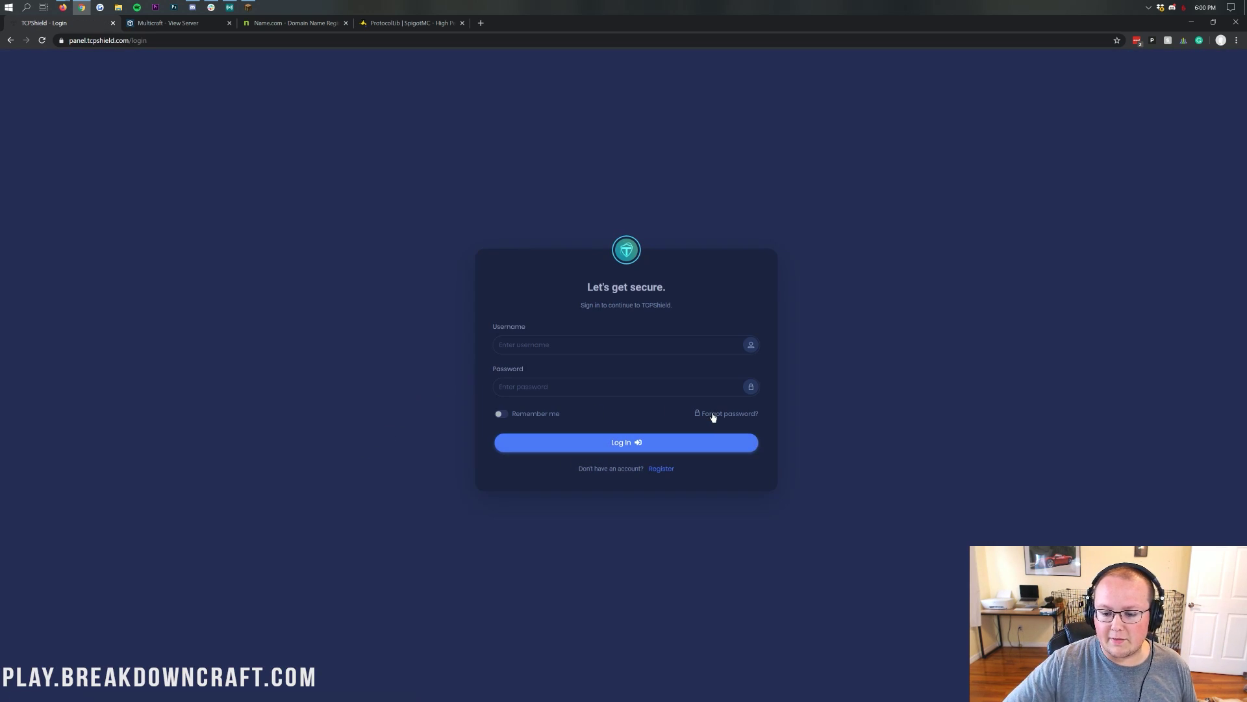
left_click(662, 468)
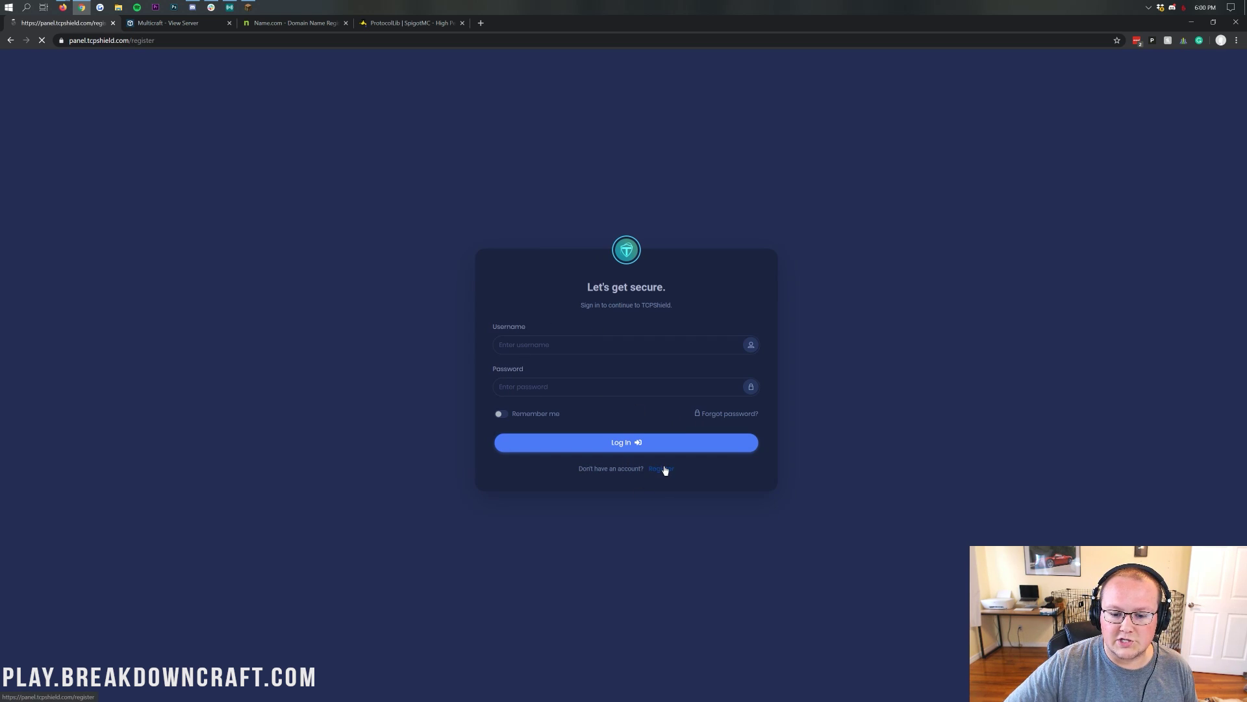
key("alt+Left")
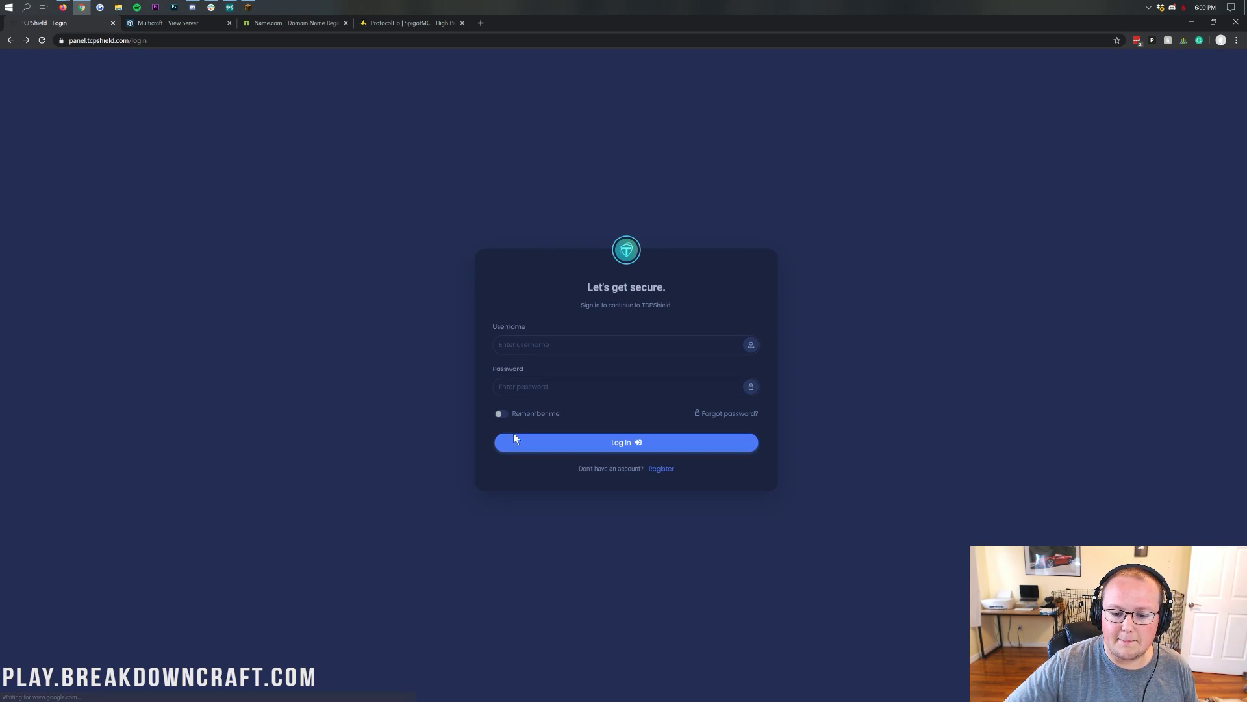
left_click(661, 469)
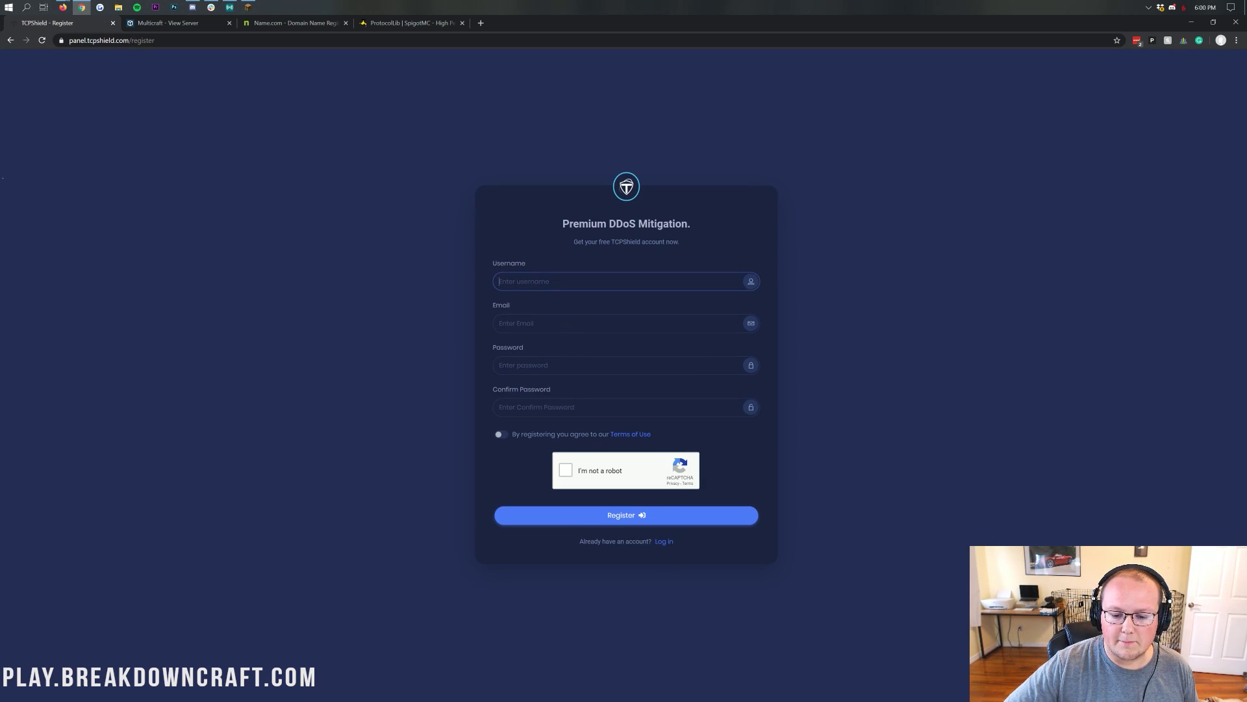
left_click(511, 448)
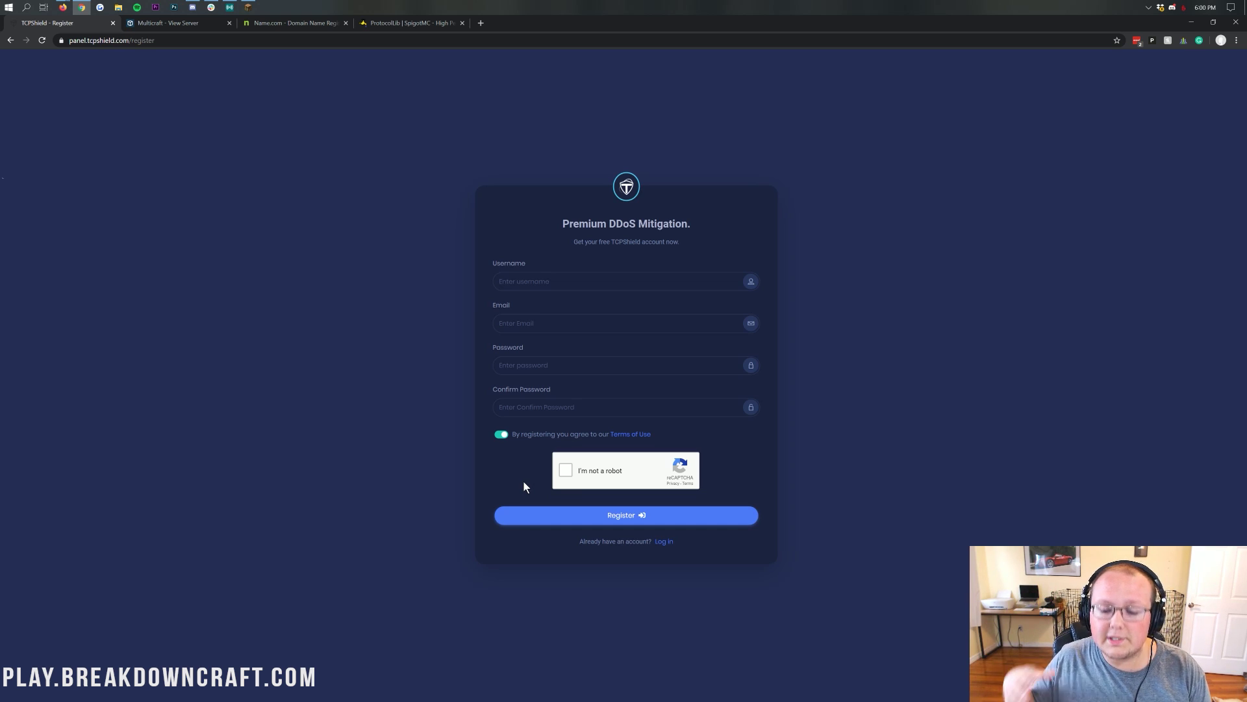
Go to the client area's login page and log in to the existing TCPShield account
left_click(658, 539)
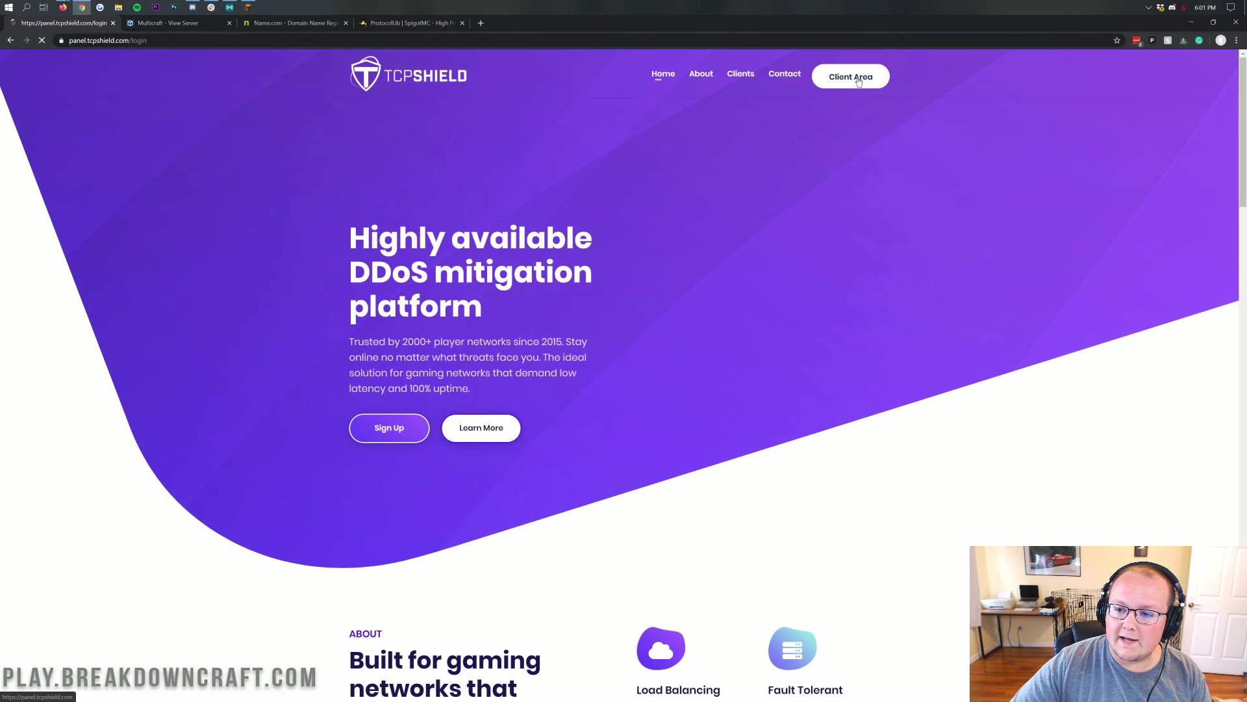
left_click(858, 80)
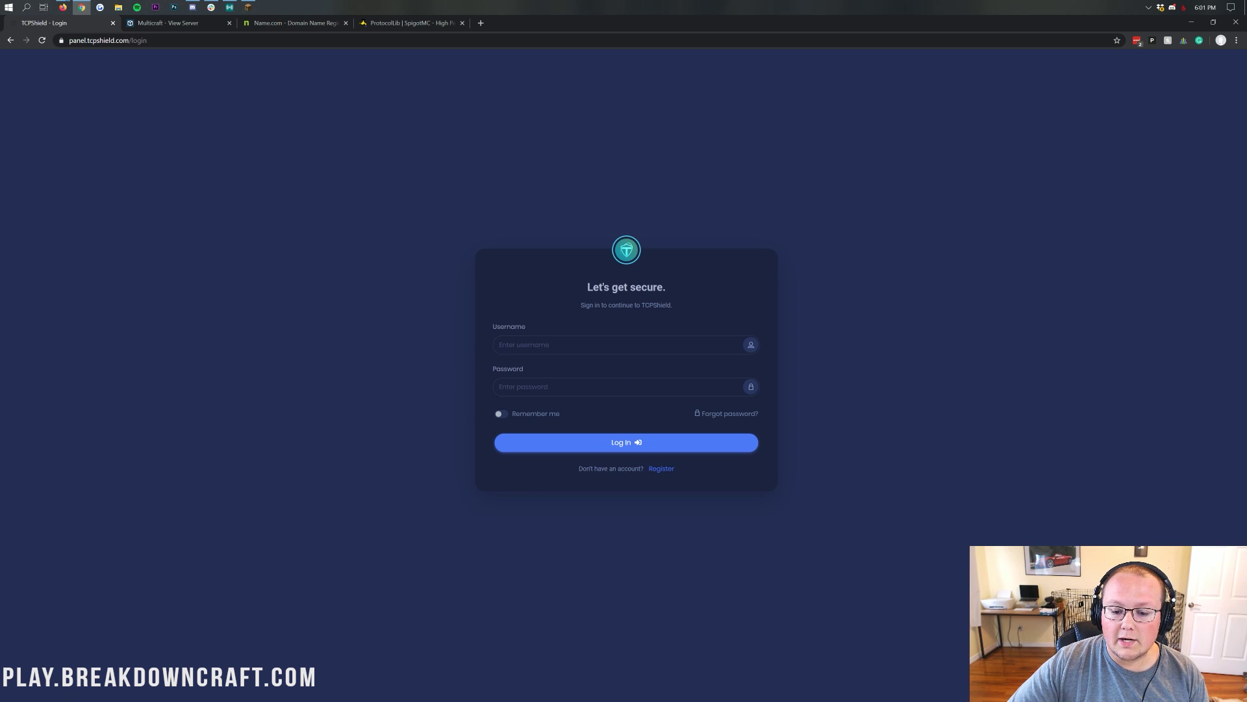
left_click(1075, 171)
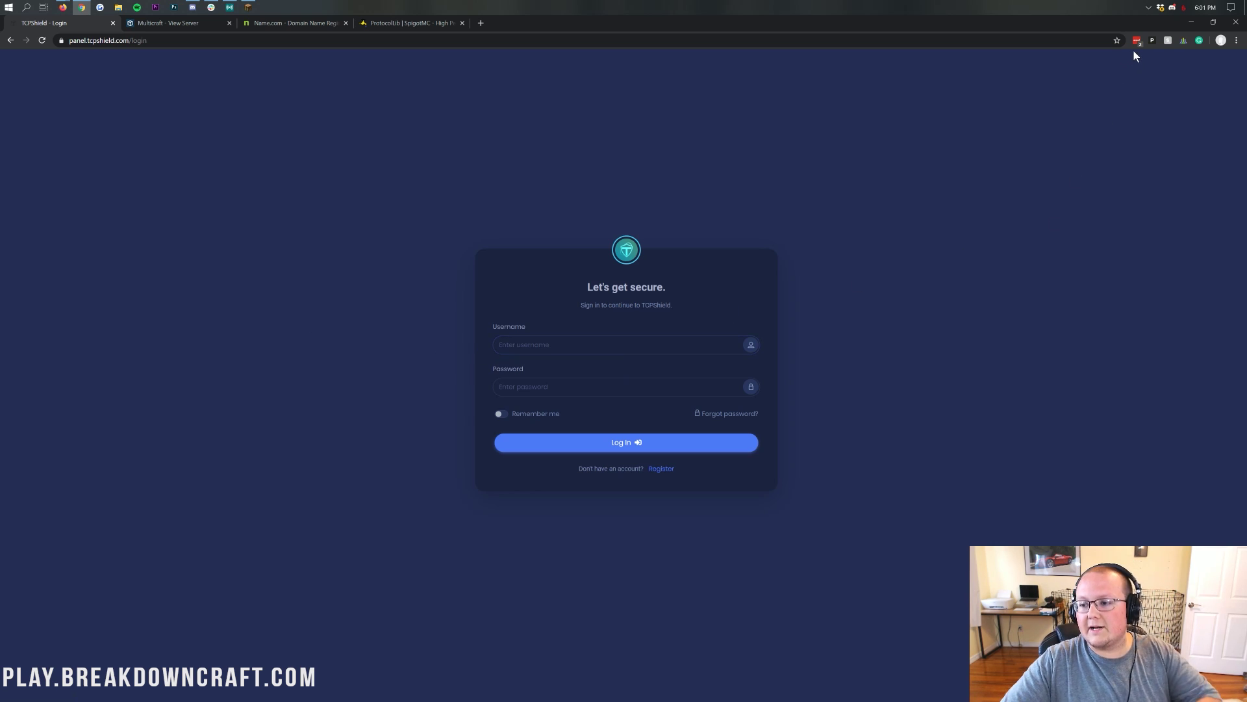
left_click(628, 442)
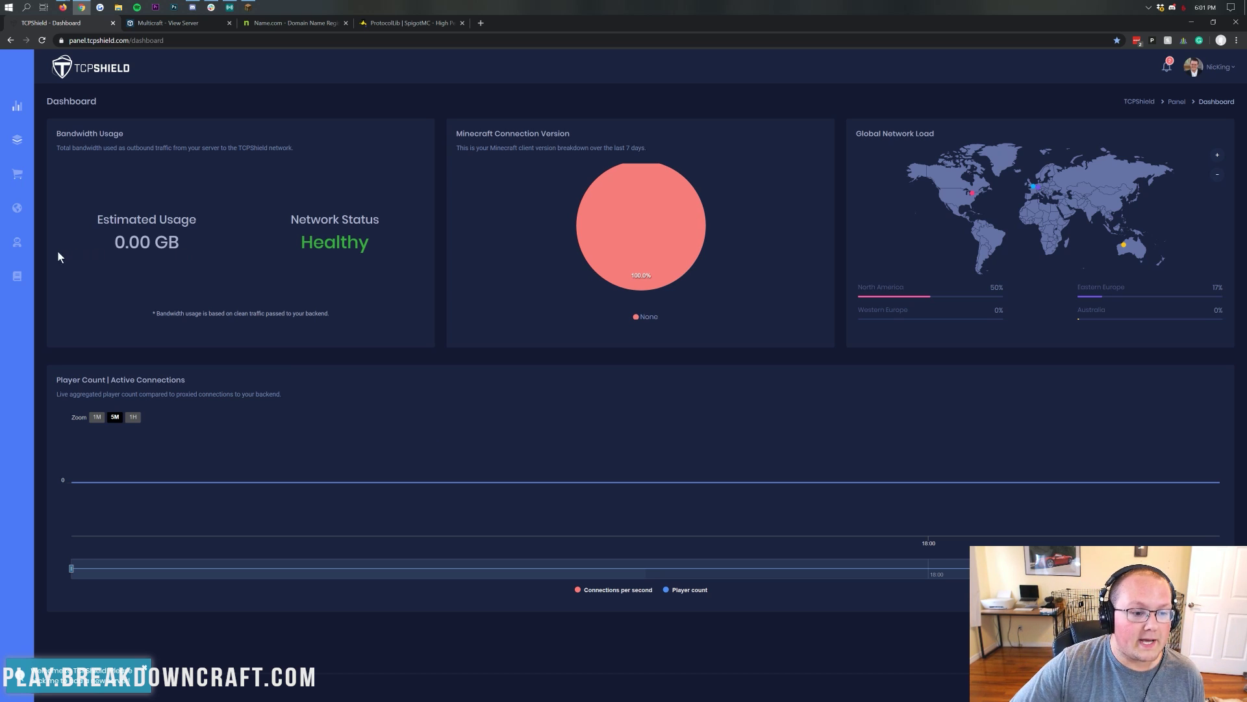
Open the TCPShield donation page, review its monthly amounts and try out the $50 option
left_click(20, 186)
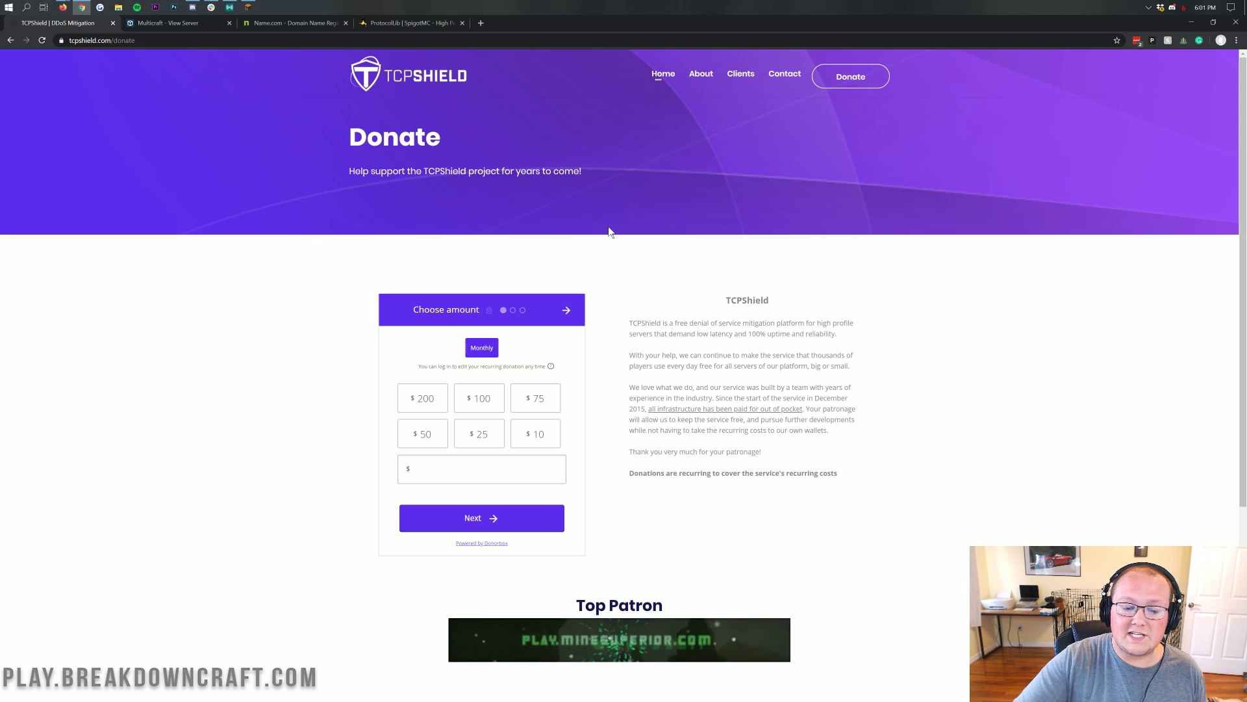
scroll(611, 234, "down", 3)
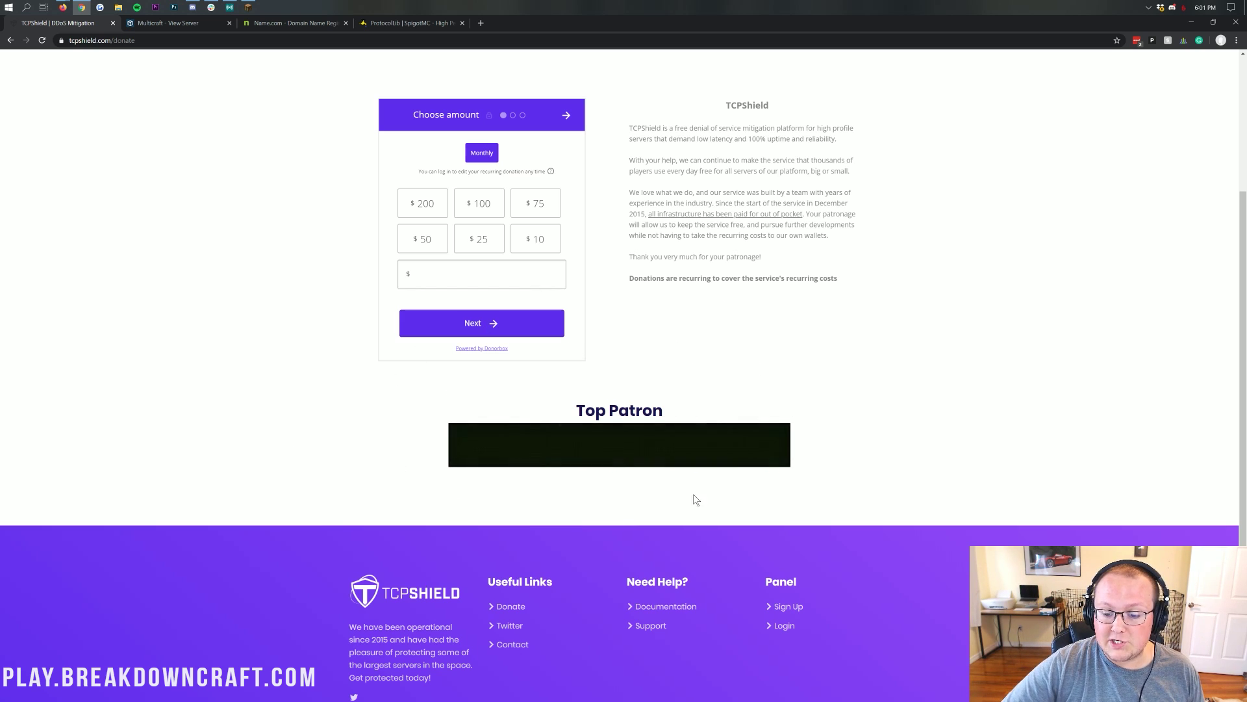
scroll(555, 489, "up", 2)
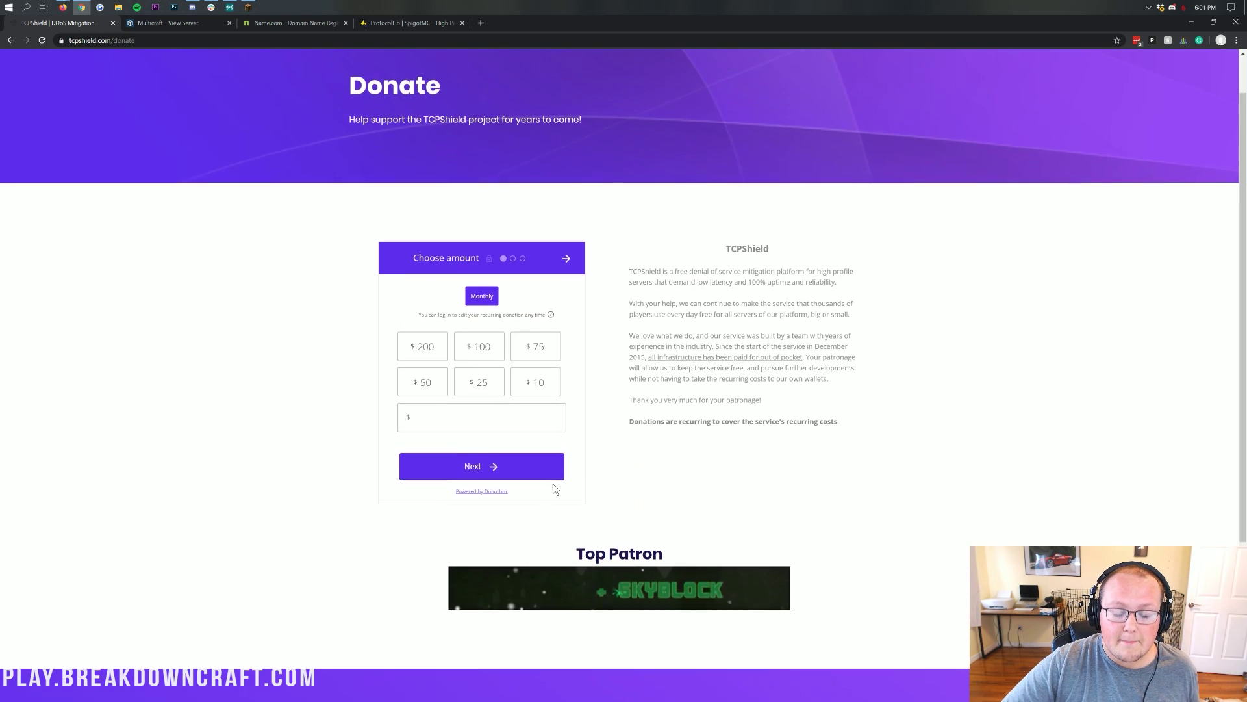
left_click(423, 379)
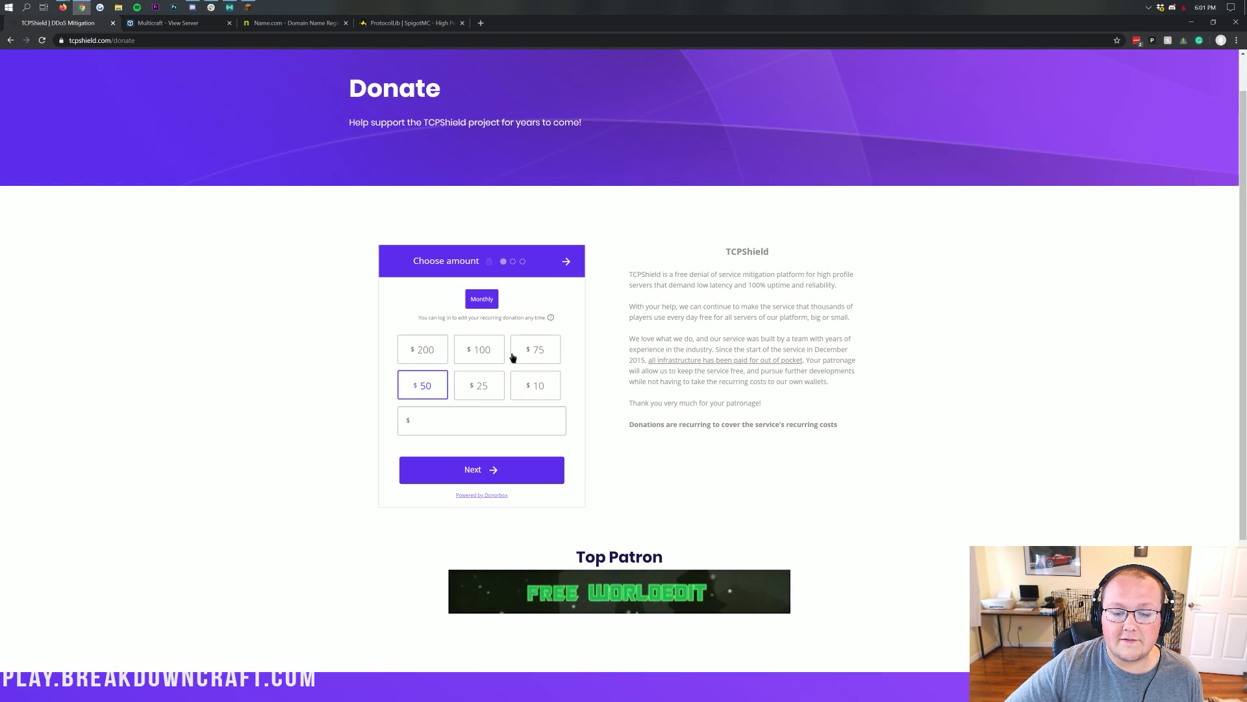
left_click(431, 422)
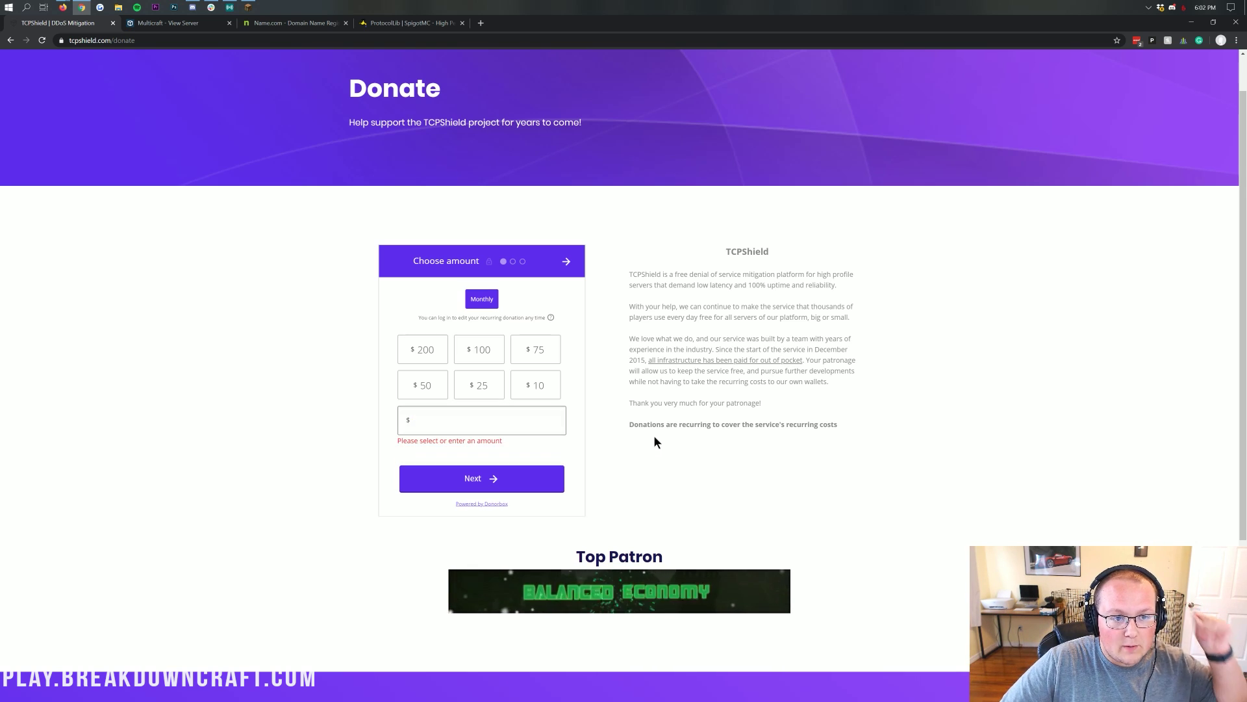
Return to the dashboard and examine the estimated bandwidth usage and the global network load
key("alt+Left")
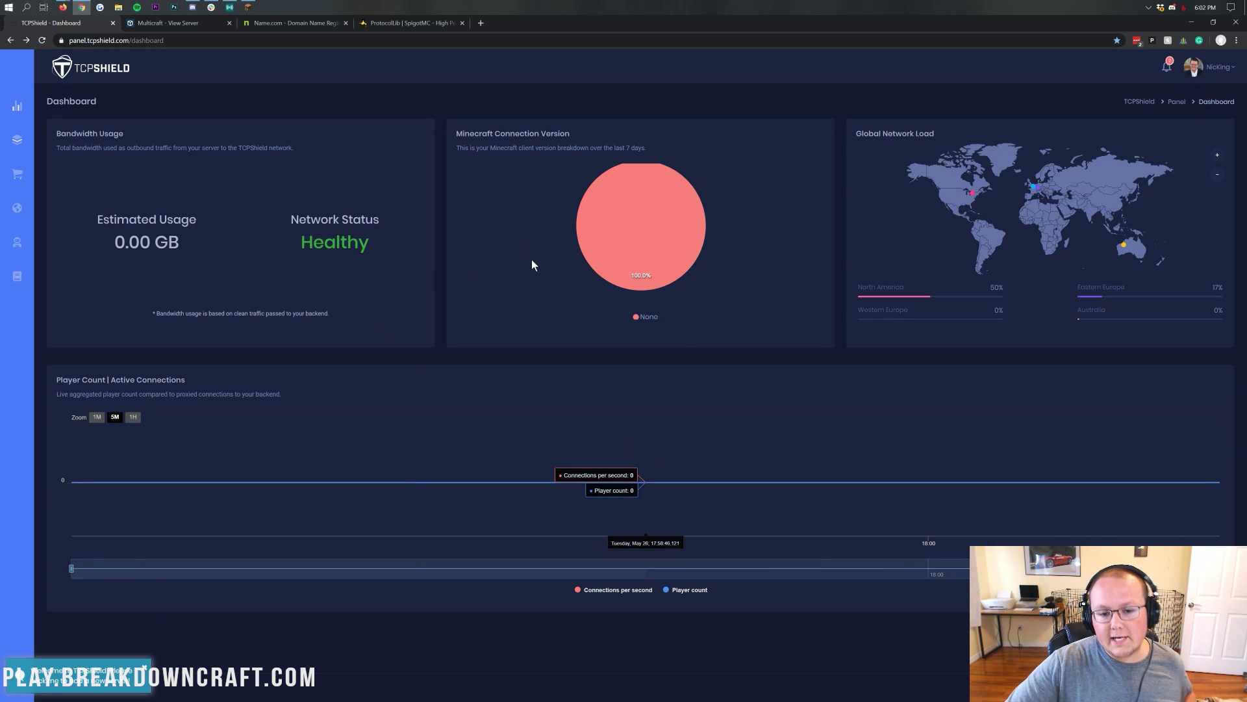
left_click_drag(228, 248, 102, 249)
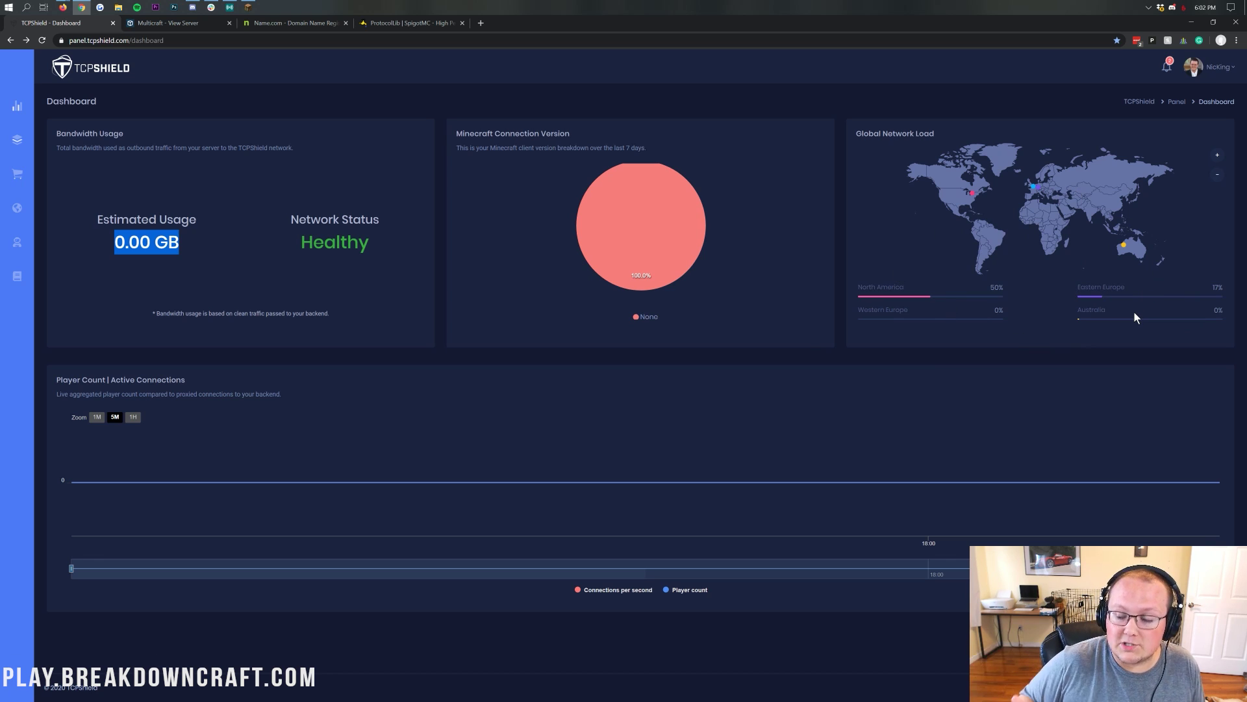
left_click_drag(1130, 310, 1077, 317)
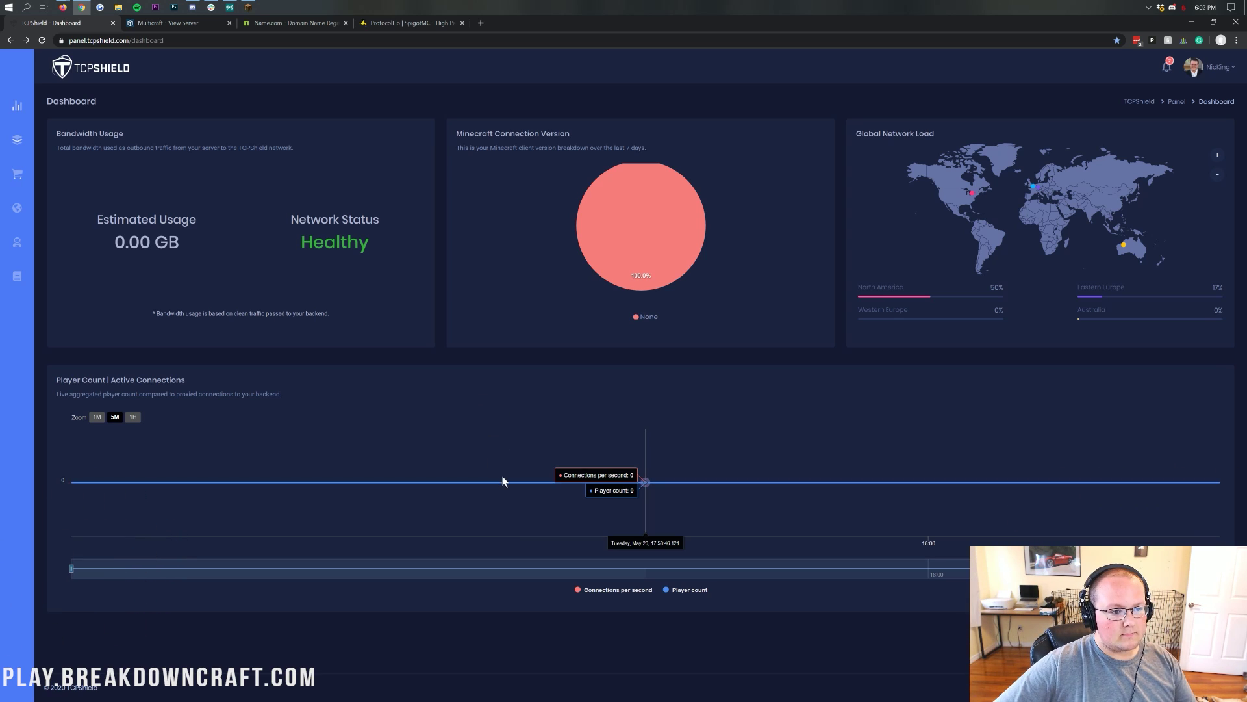
Open the Add Servers page and enter mc.minecraftddos.com as the domain of the new entry
left_click(16, 144)
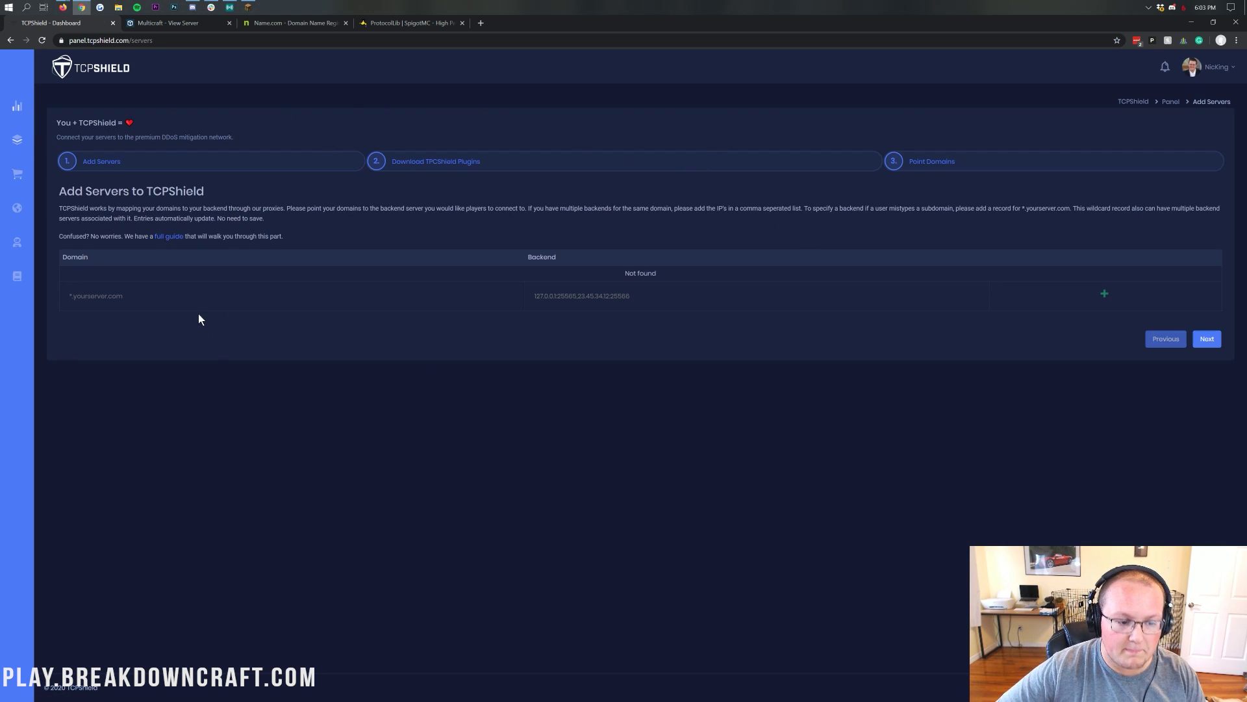
left_click(97, 296)
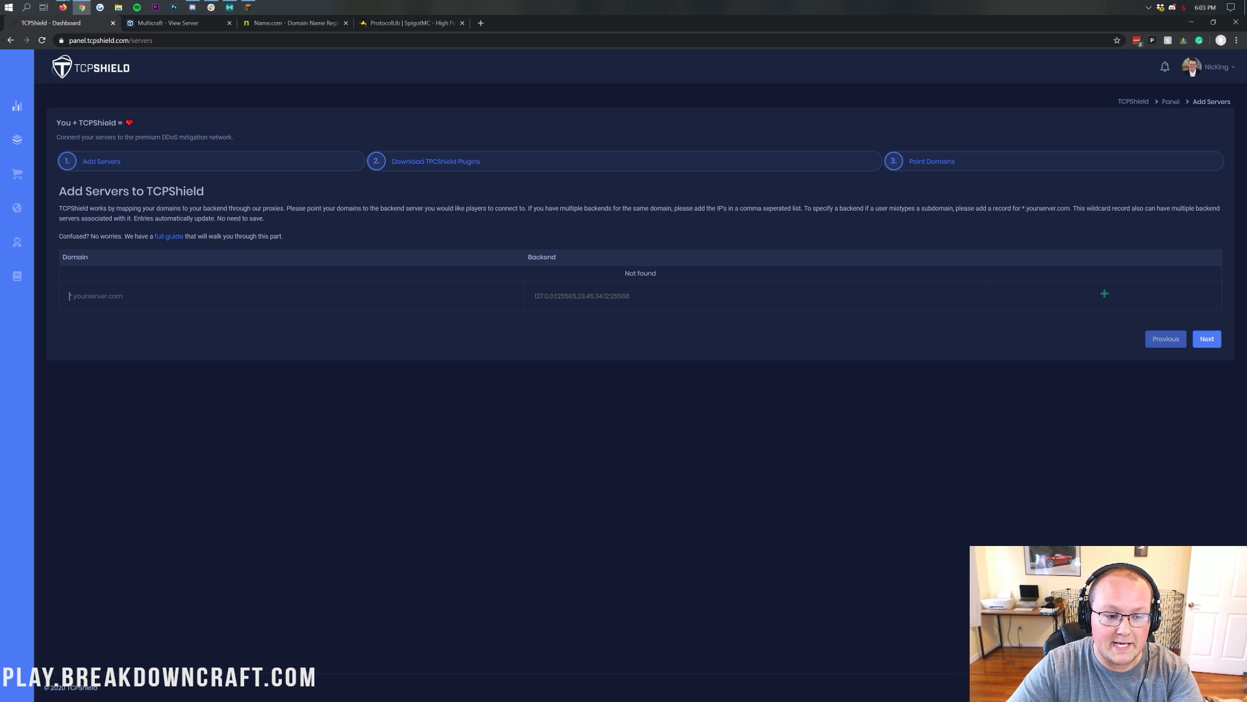
type("mc.minecraftdd")
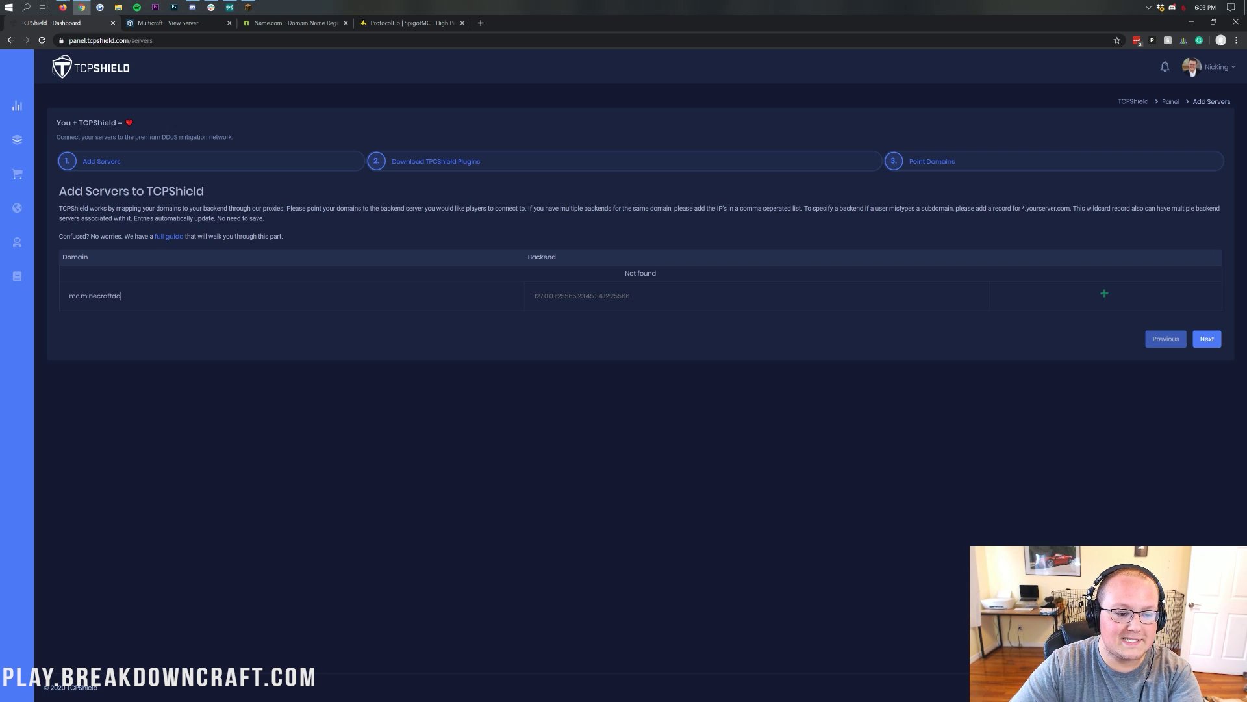
type("os.com")
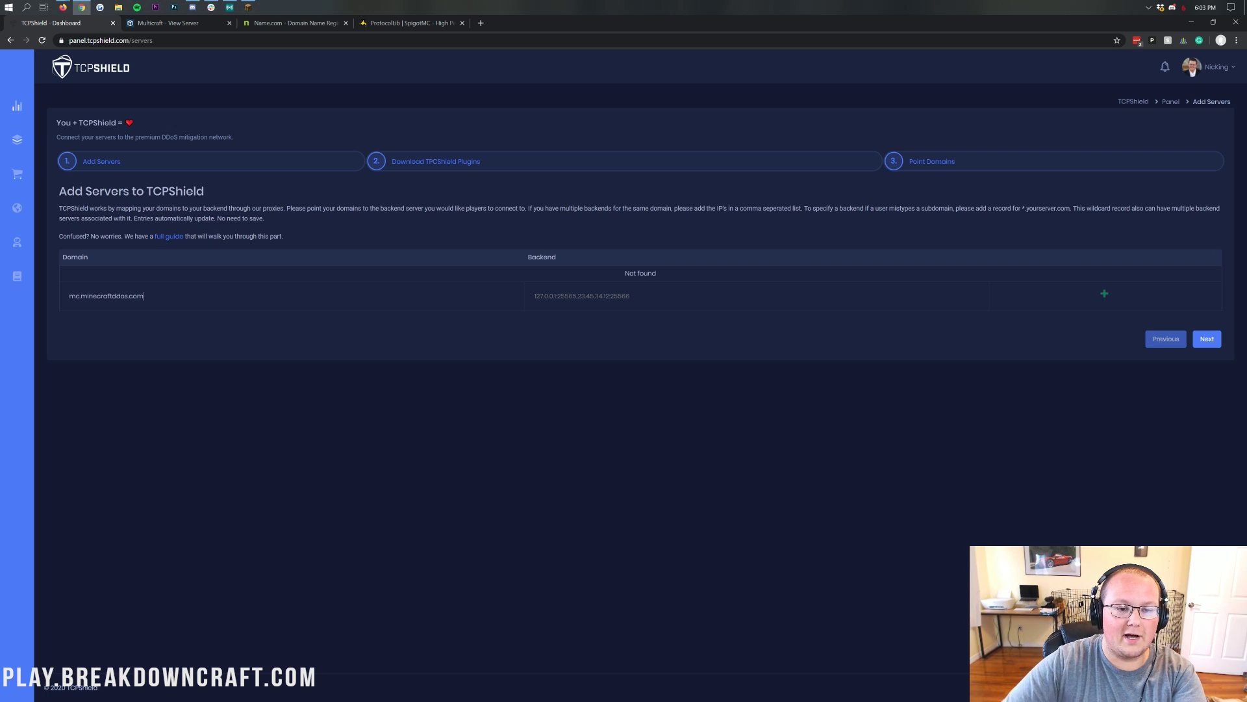
Switch to the Name.com domain details page and examine the registered domain name minecraftddos.com
left_click(309, 21)
left_click_drag(447, 156, 310, 153)
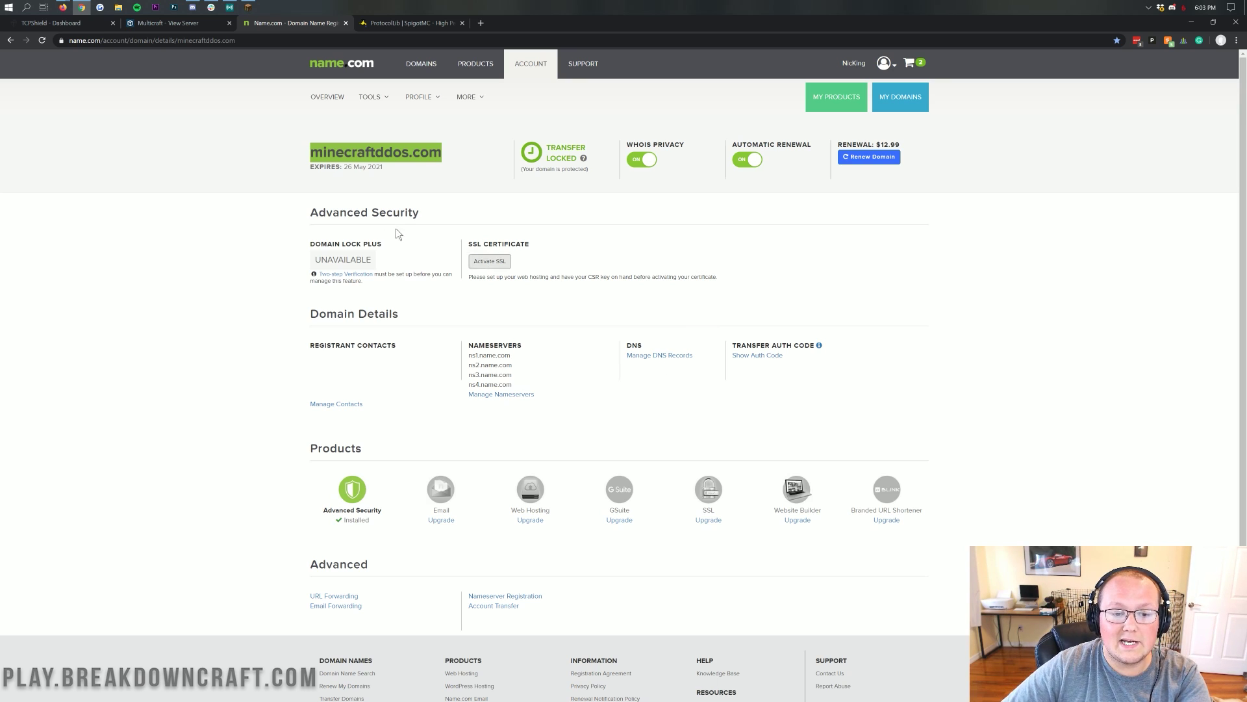
left_click(468, 161)
left_click_drag(467, 161, 305, 162)
left_click(343, 167)
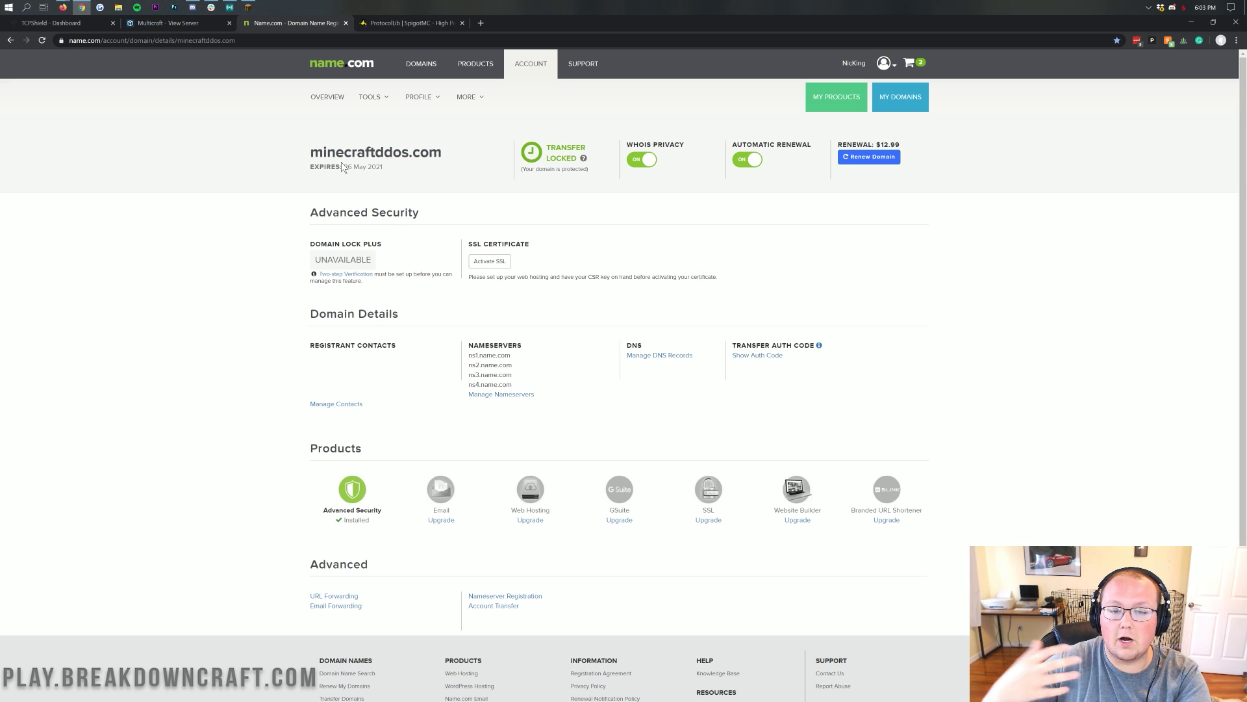
Copy the Minecraft server's IP address and port from its page in the Apex Hosting Multicraft panel
left_click(182, 26)
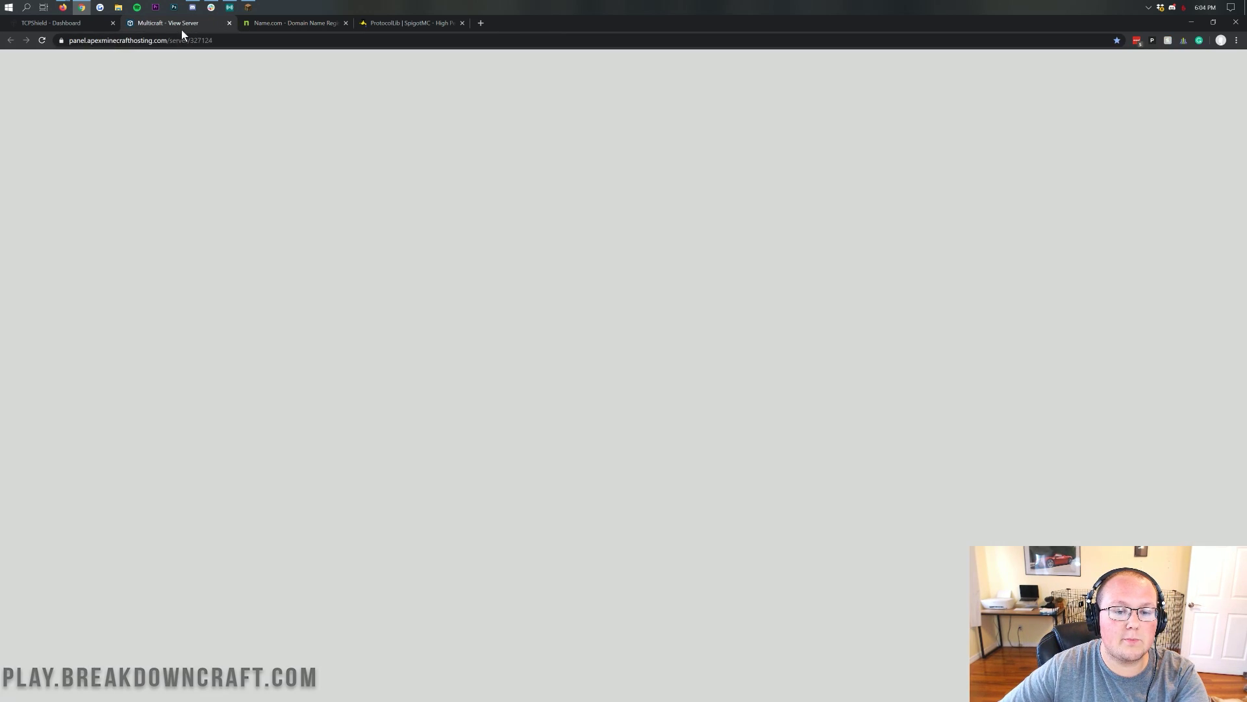
left_click(52, 25)
left_click_drag(70, 295, 133, 297)
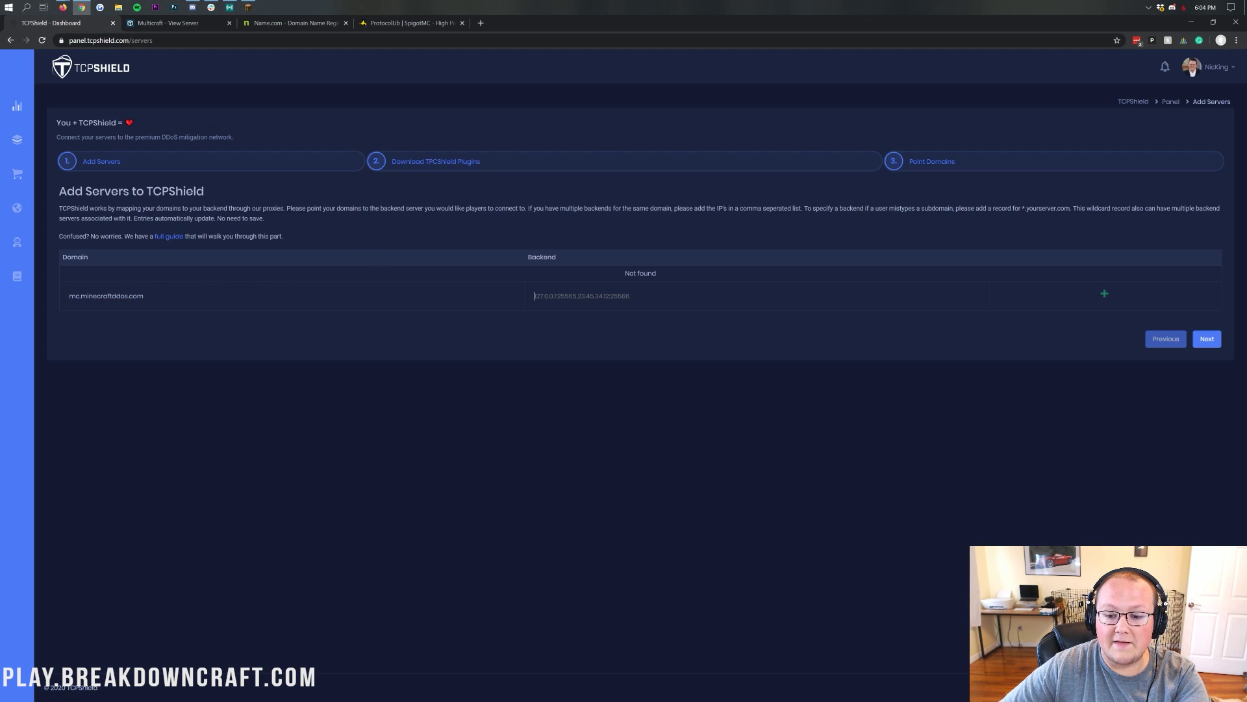
left_click(171, 26)
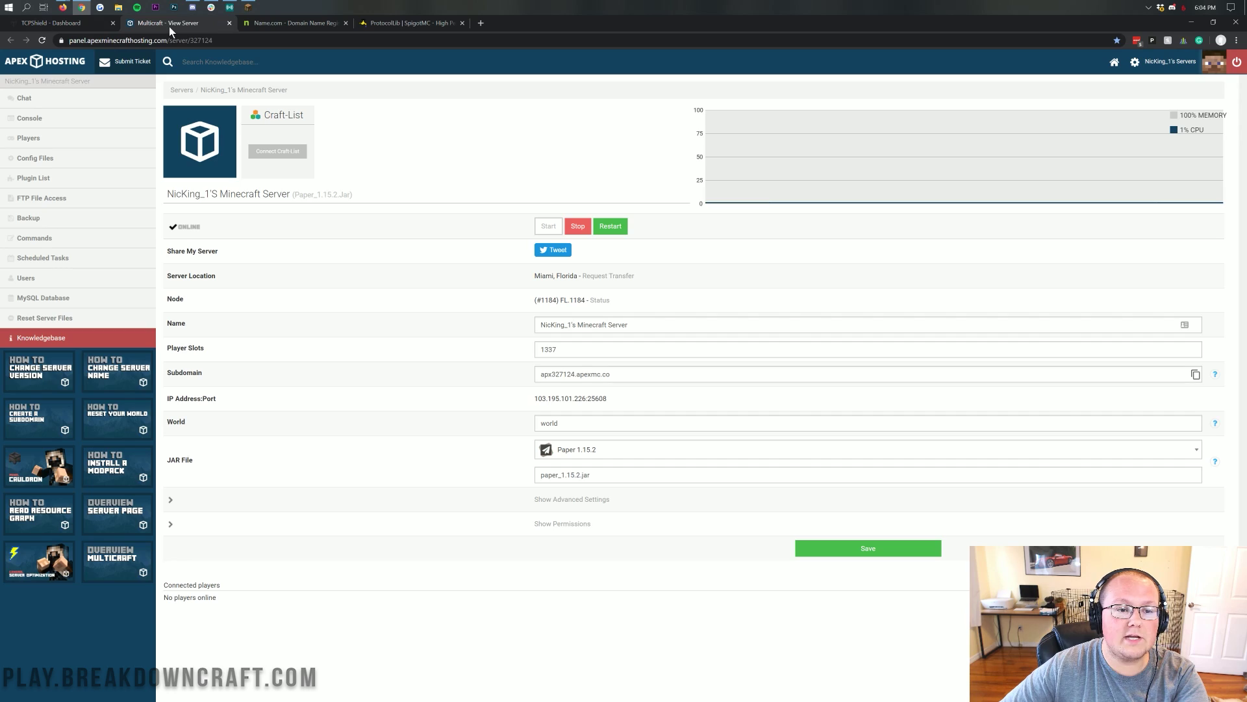
left_click_drag(610, 400, 528, 401)
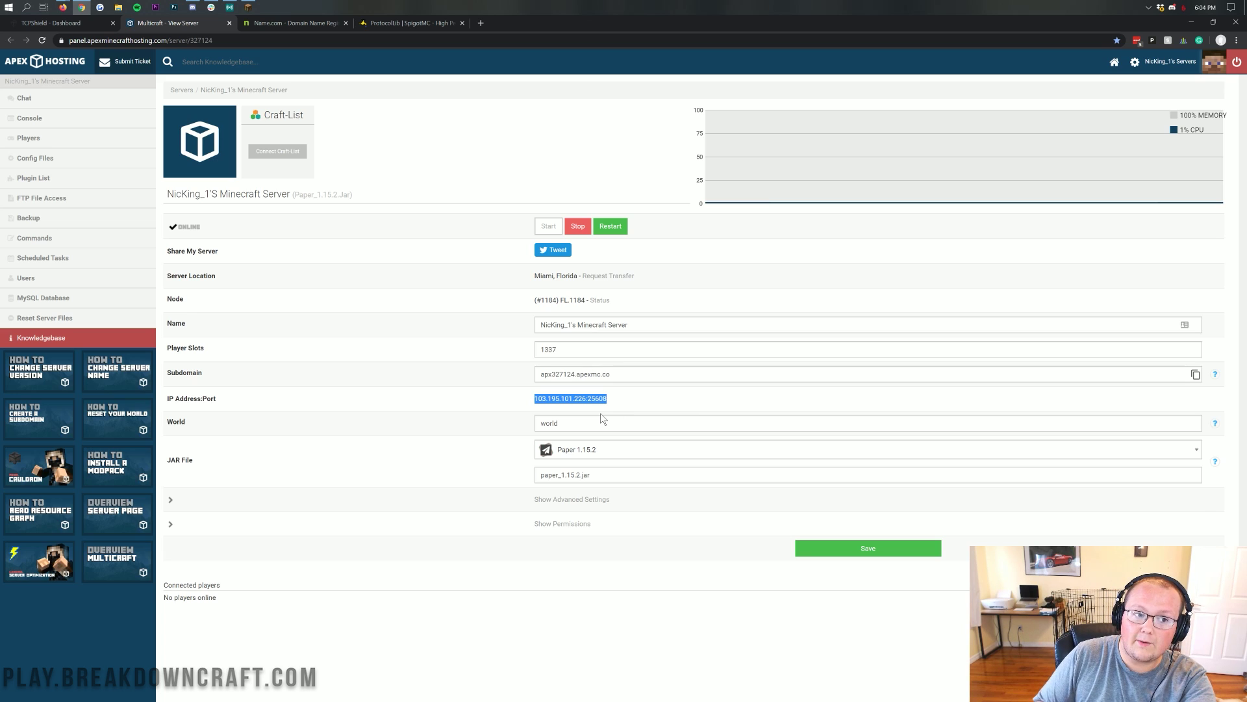
left_click_drag(609, 400, 516, 396)
key("ctrl+c")
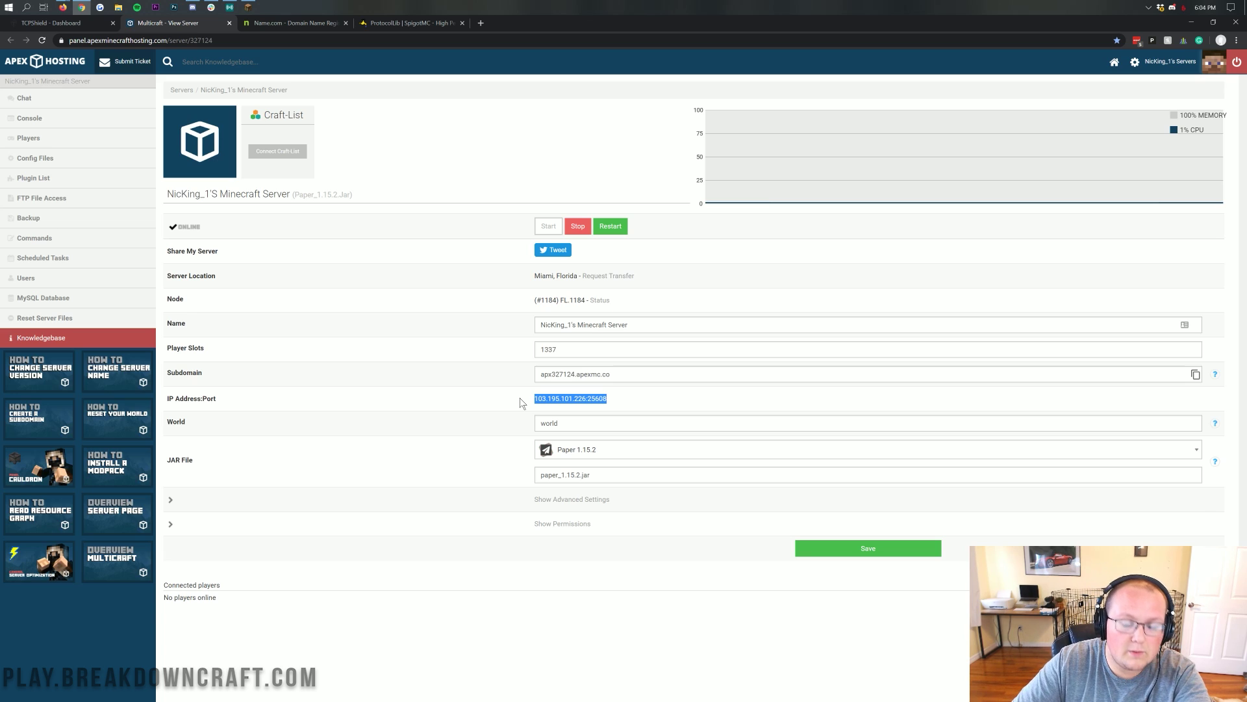
Paste 103.195.101.226:25608 as the backend for mc.minecraftddos.com in TCPShield and add the server entry
left_click(72, 24)
left_click(201, 22)
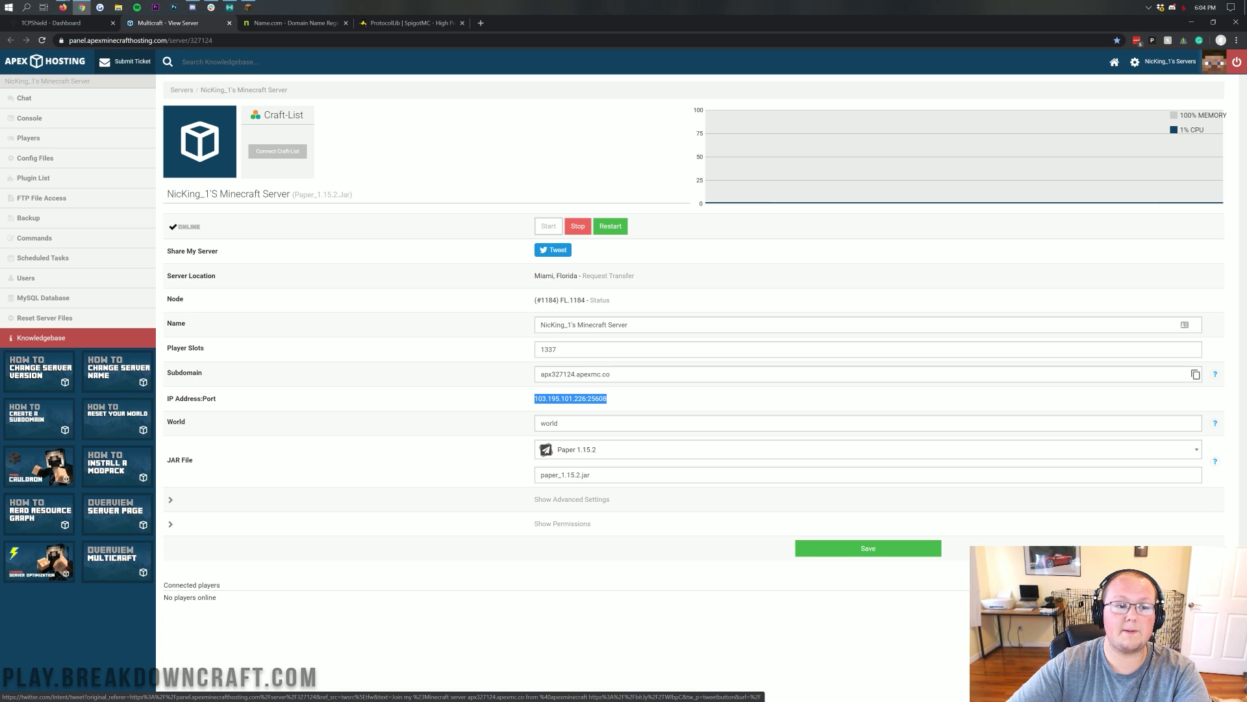
left_click(67, 23)
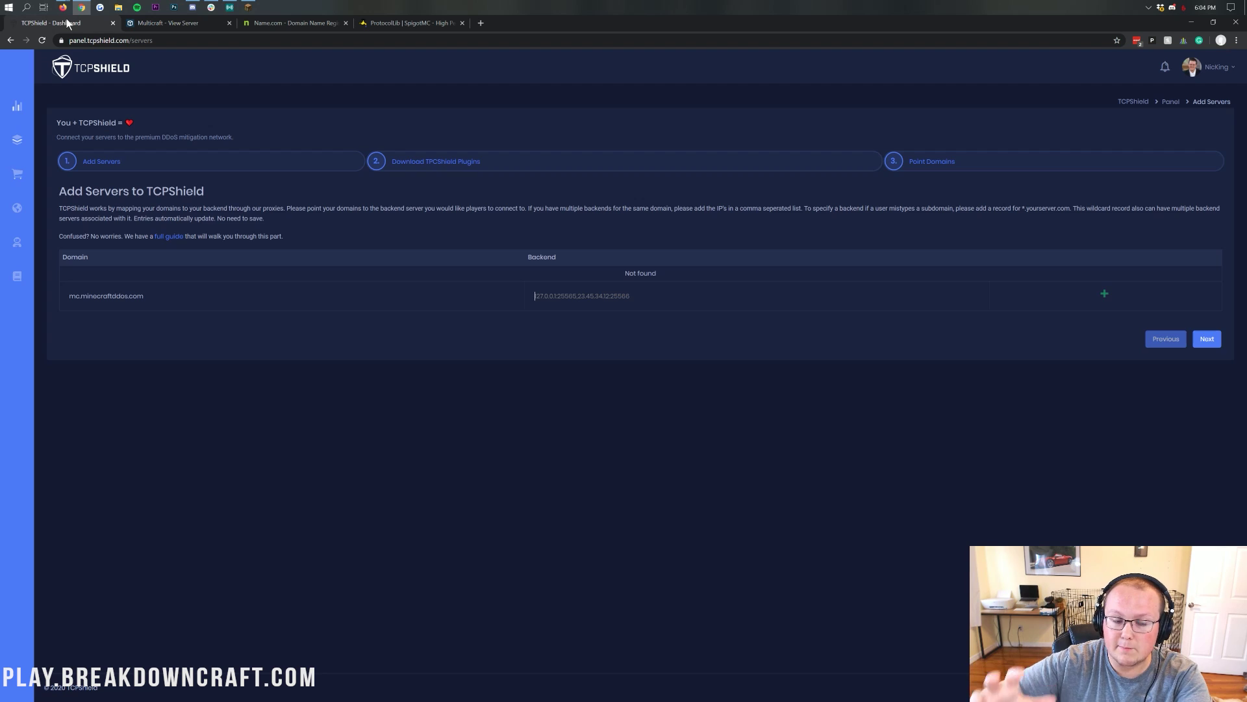
left_click(154, 23)
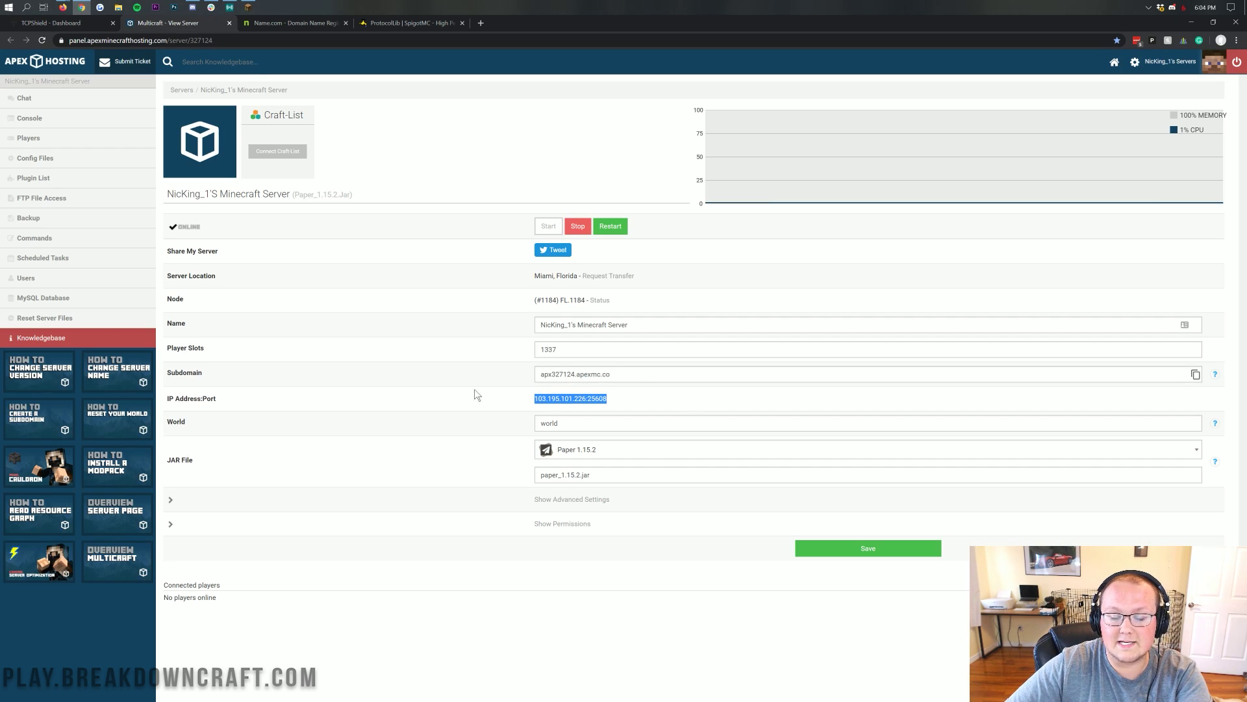
left_click(36, 23)
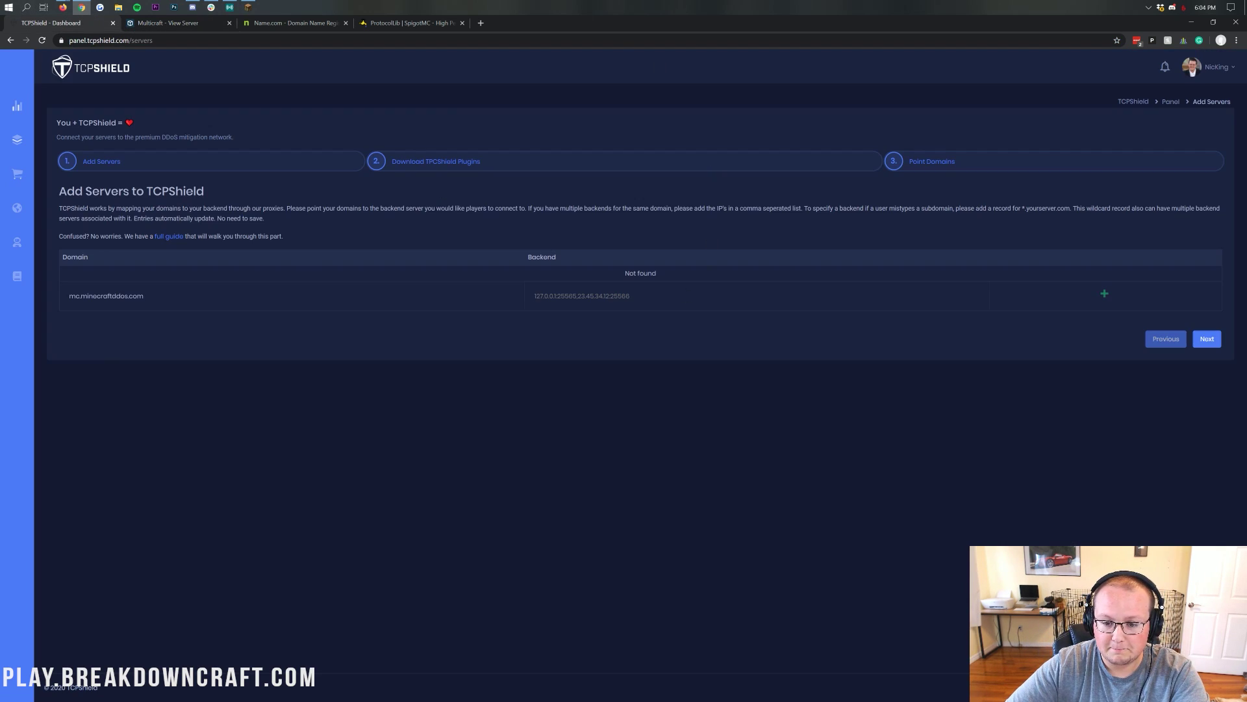
left_click(549, 295)
key("ctrl+v")
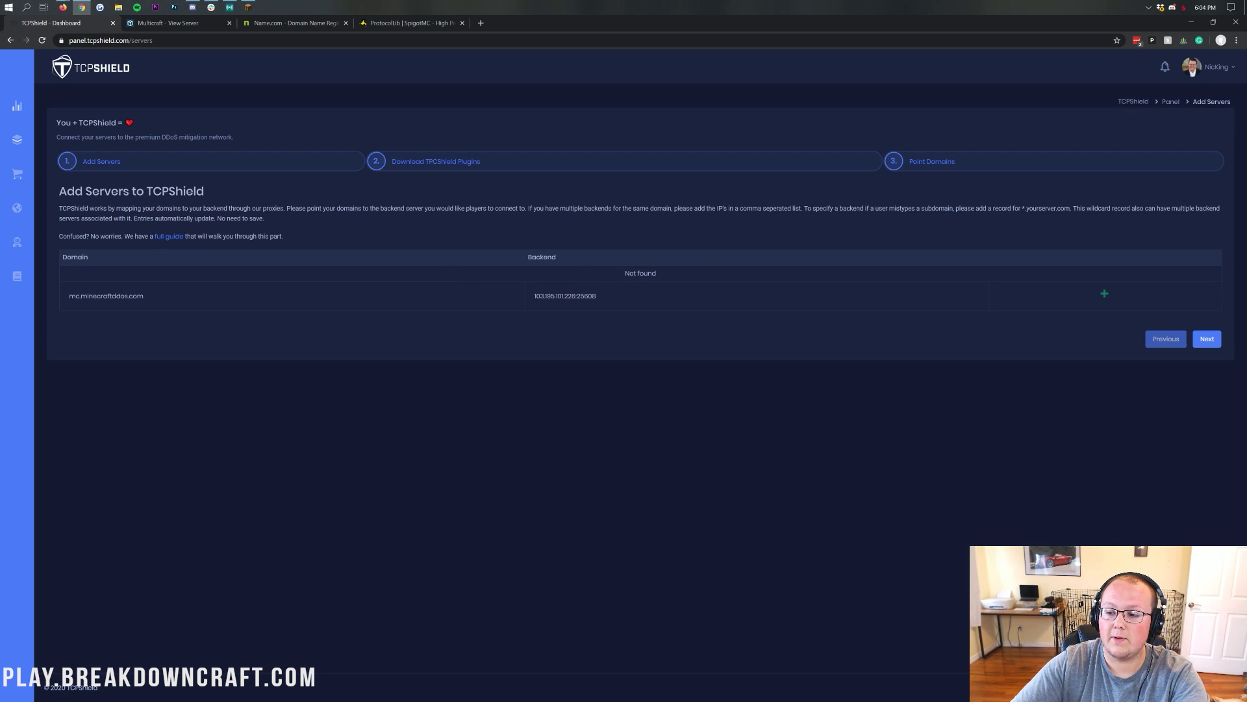
left_click(1104, 294)
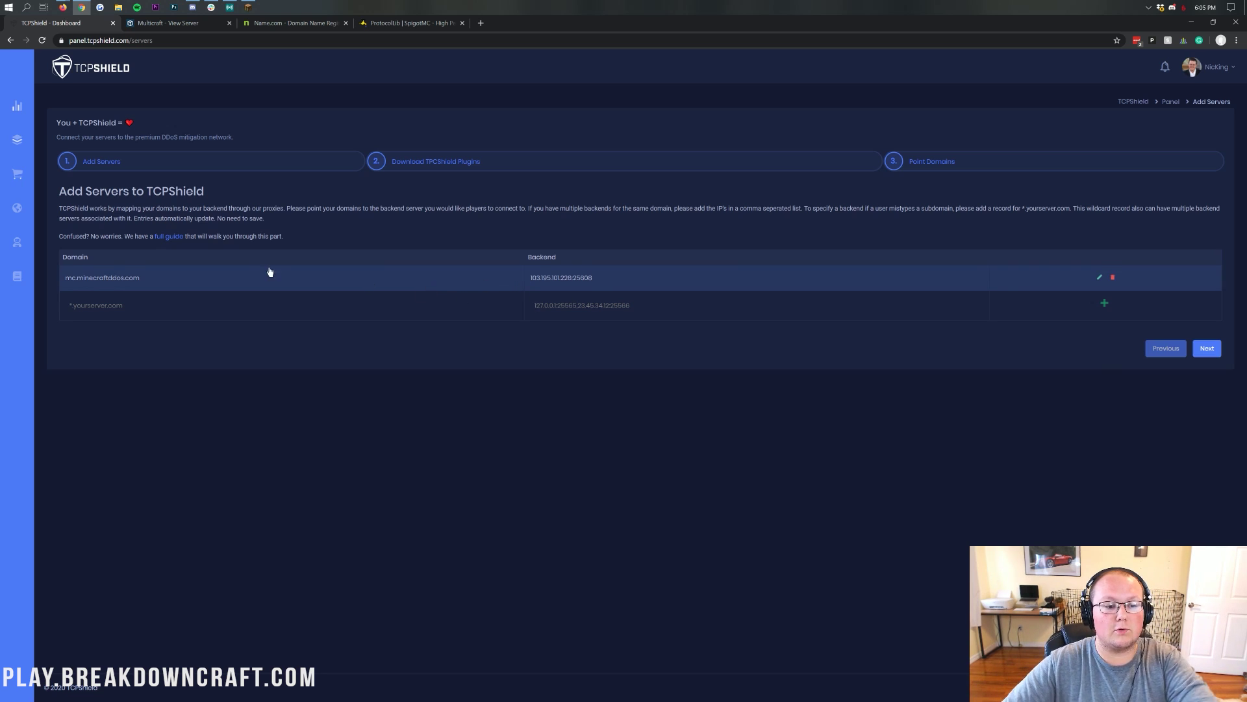
Try adding a second comma-separated backend to the mc.minecraftddos.com entry, remove it again and save the entry
left_click(176, 279)
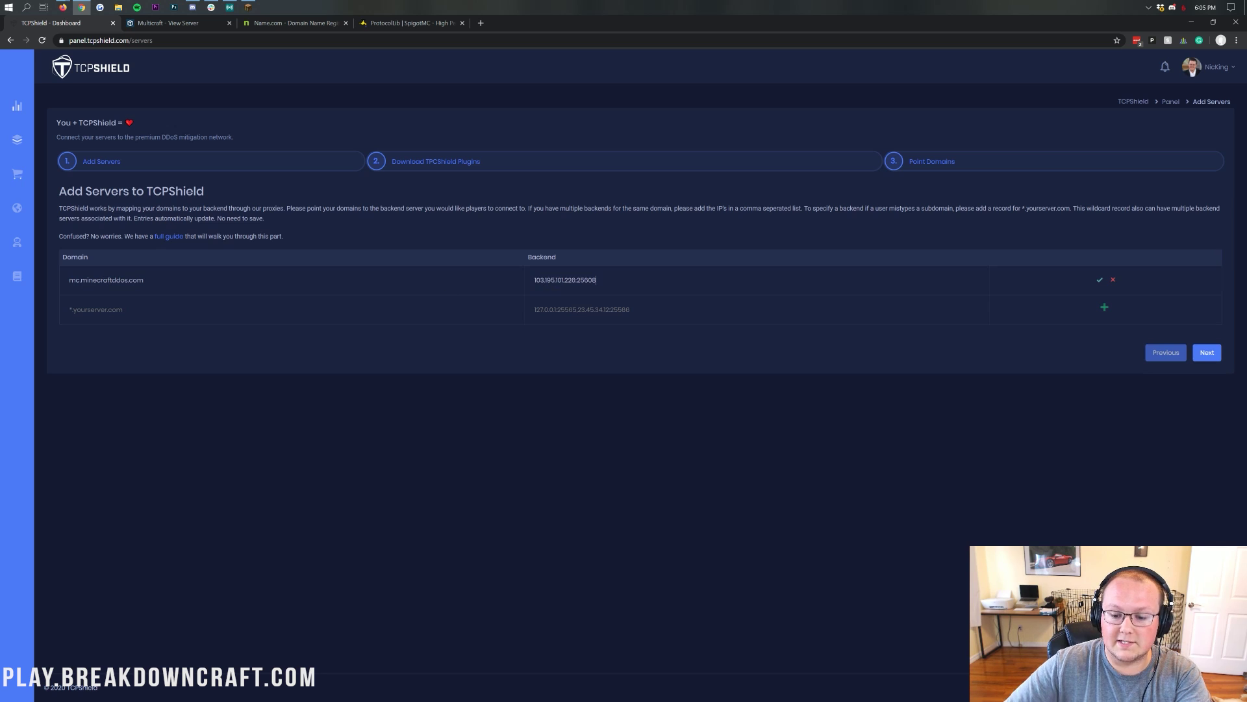
key("ctrl+v")
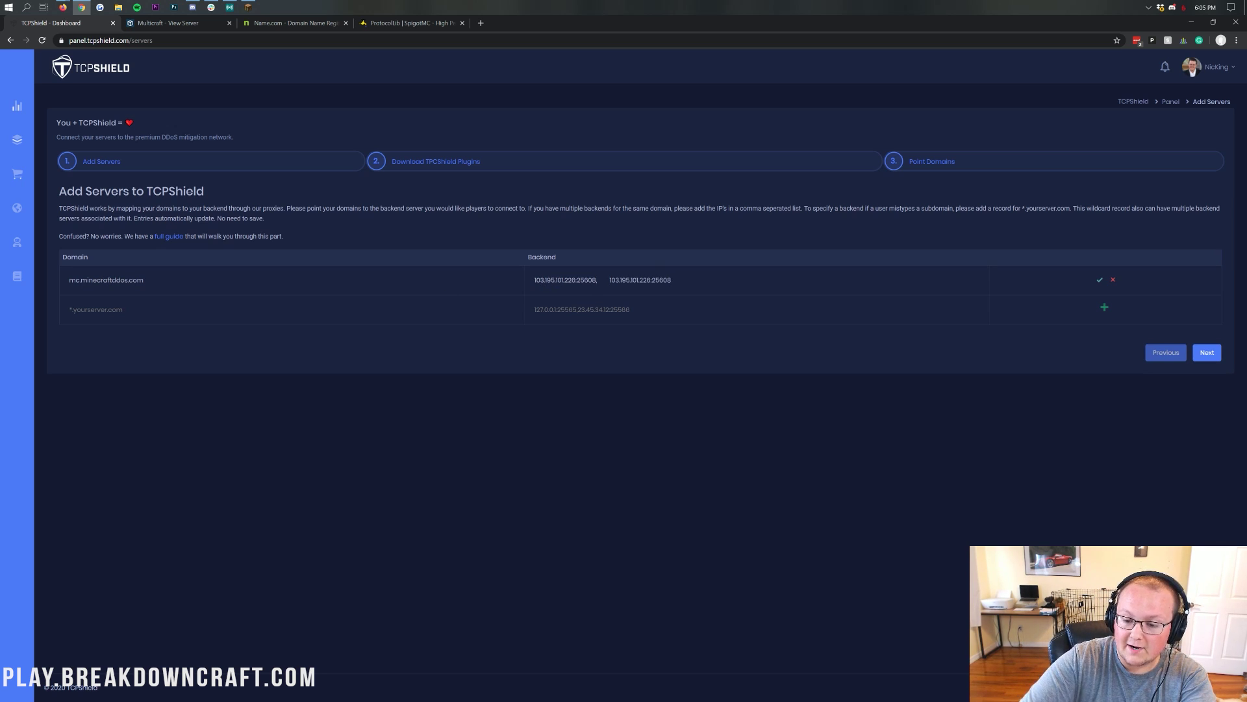
key("BackSpace")
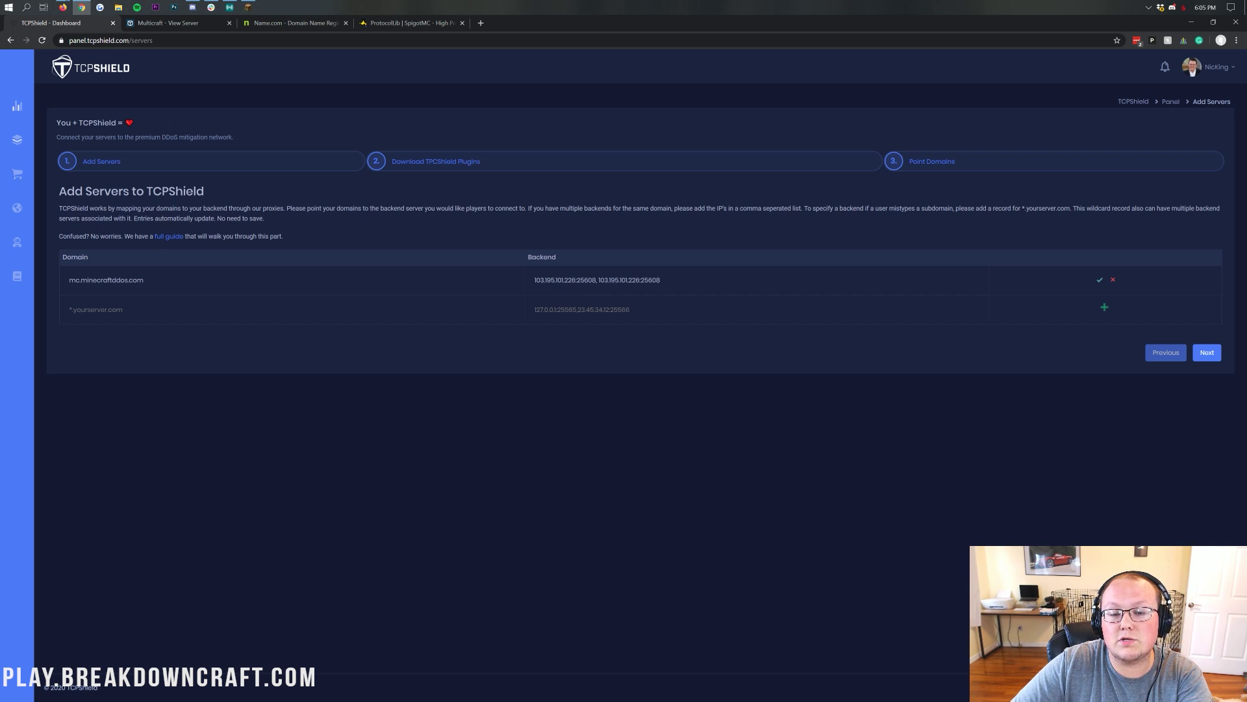
key("shift+End")
key("BackSpace")
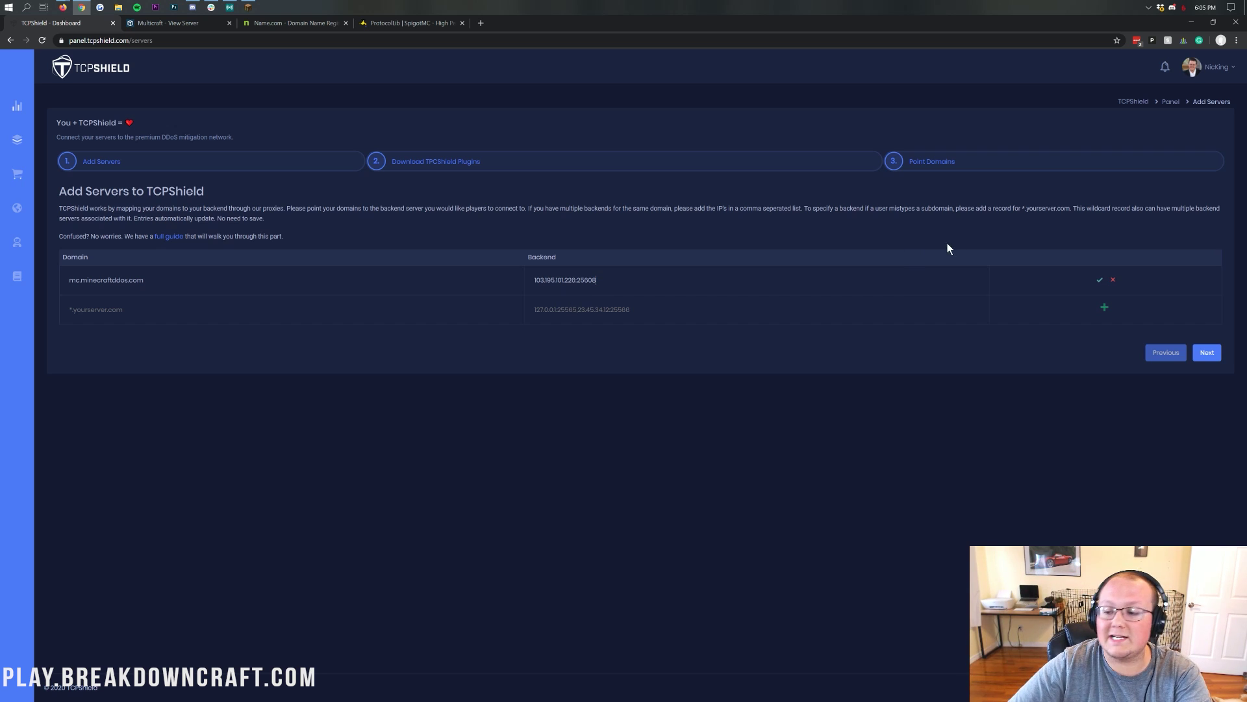
left_click(1098, 283)
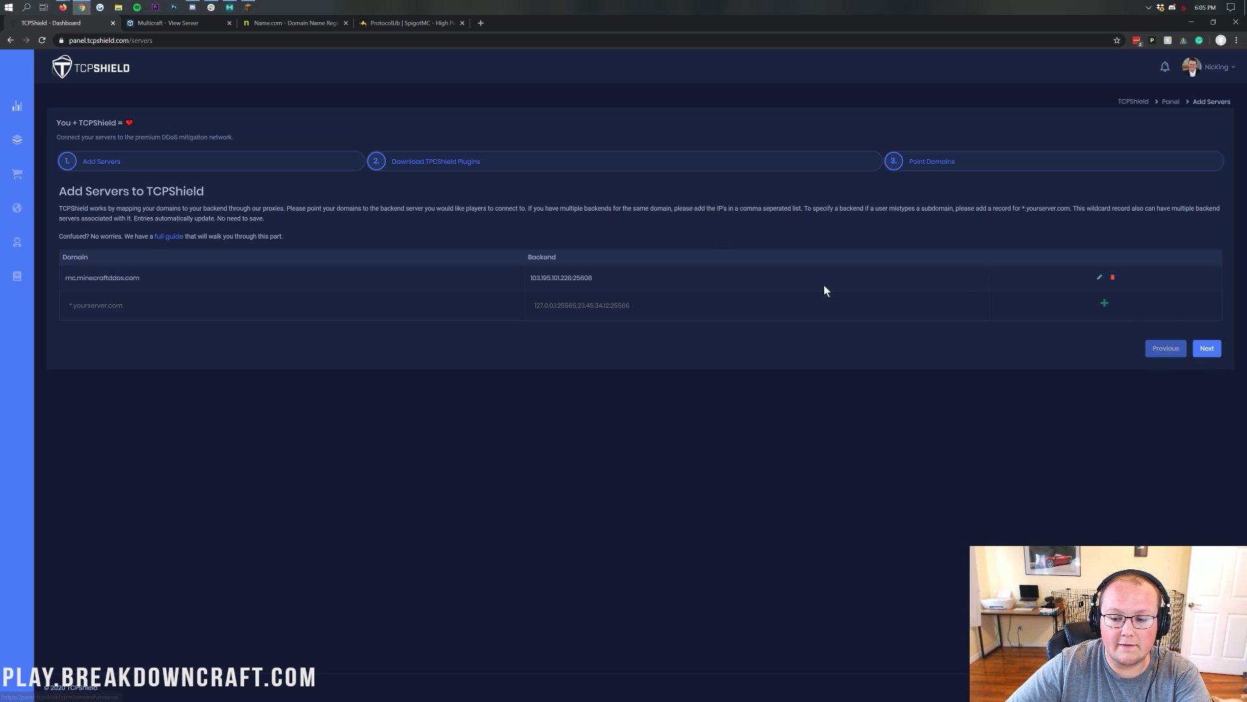
Download TCPShield.jar v1.8 through the latest Spigot plugin link and return to the Download TCPShield Plugins stage
left_click(1203, 350)
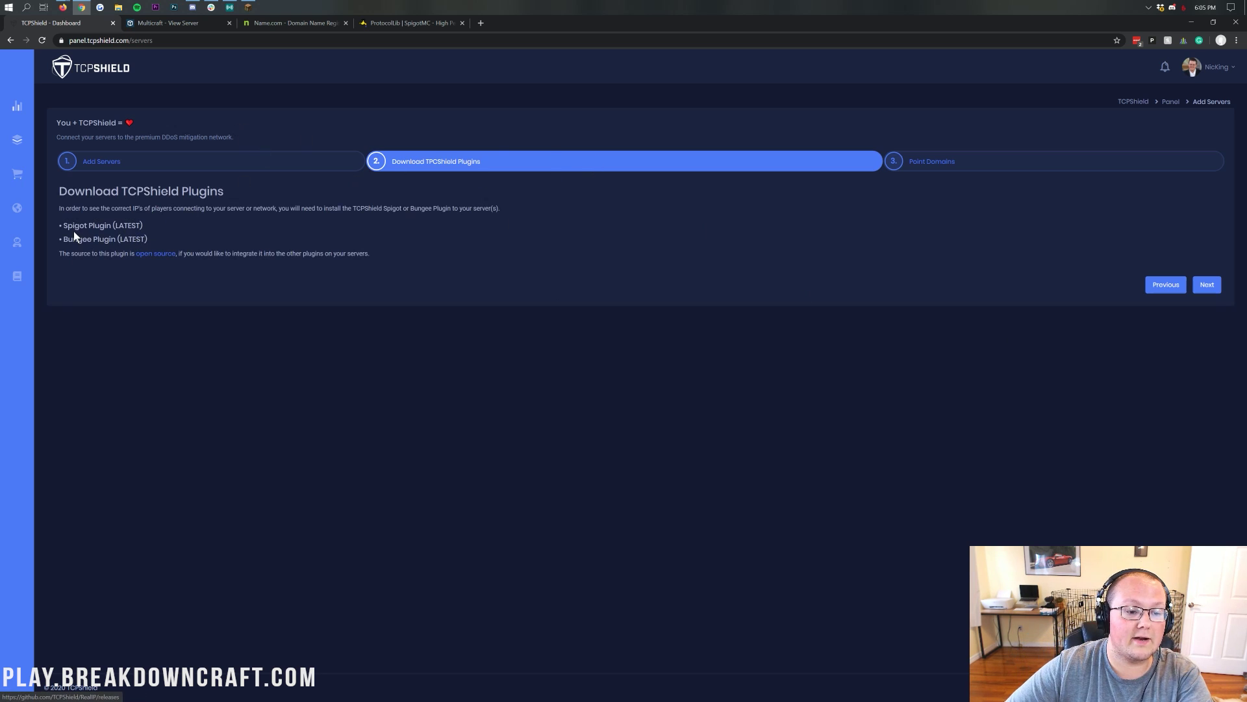
left_click(101, 230)
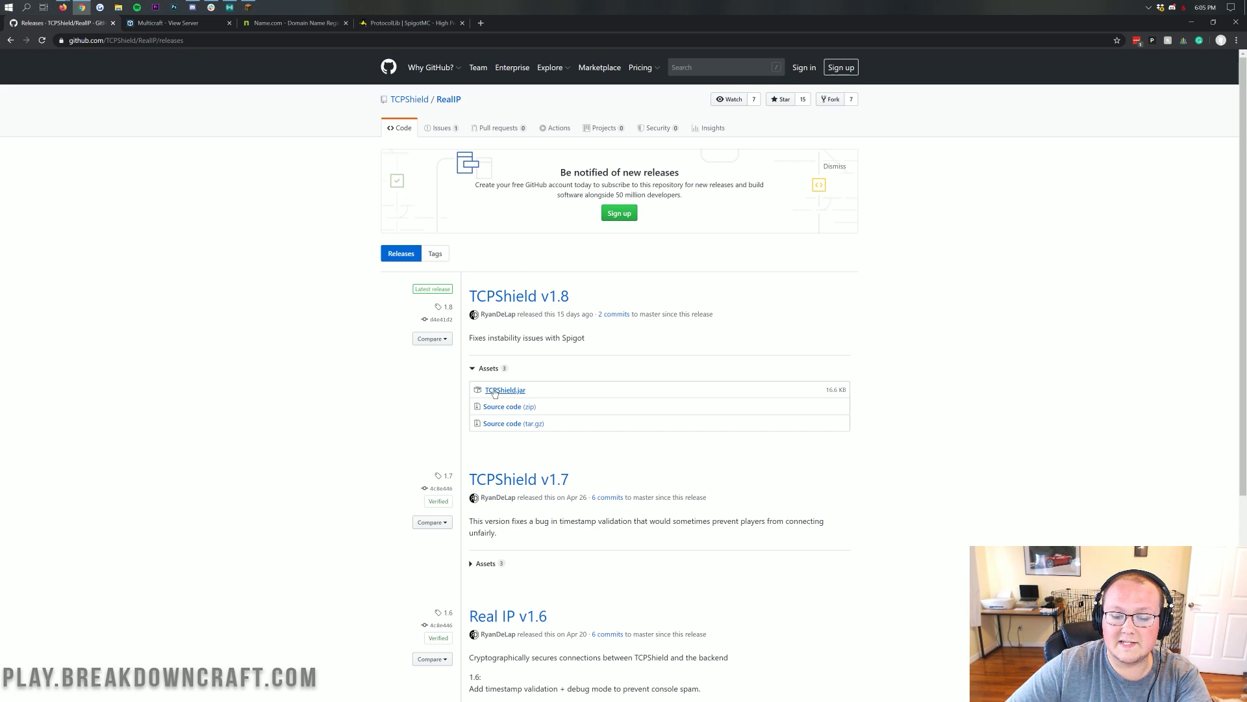
left_click(492, 384)
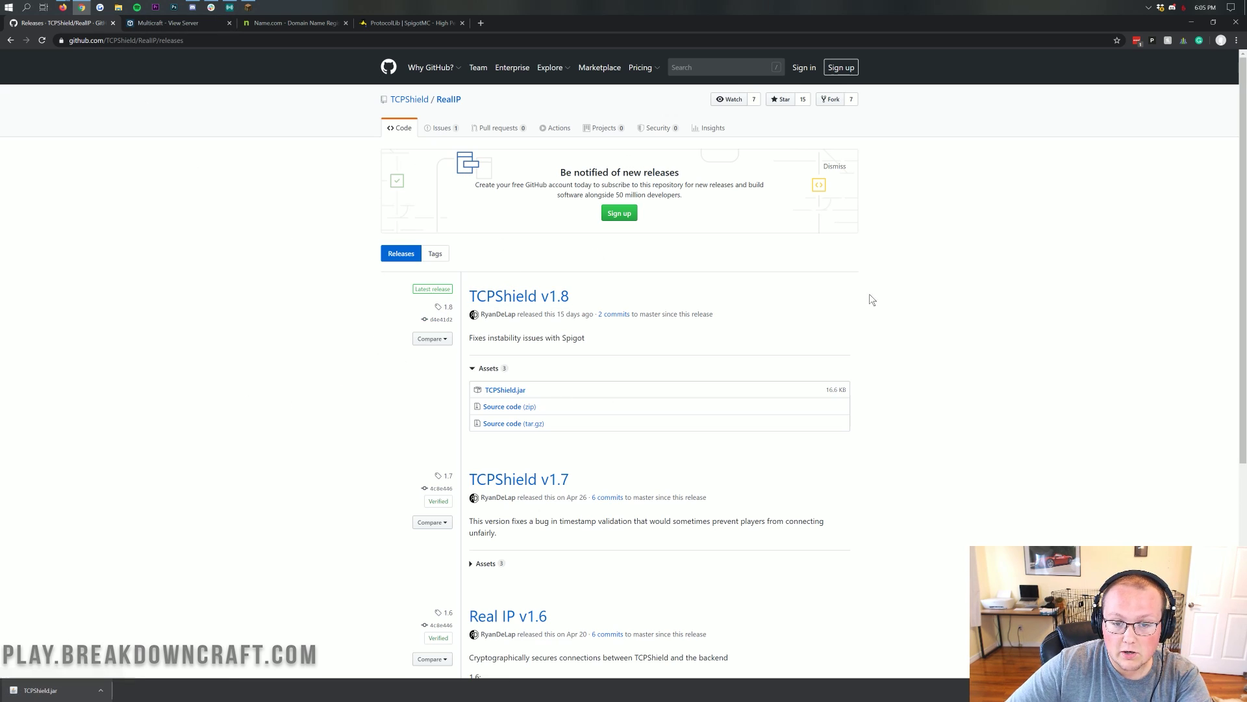
left_click(176, 19)
left_click(52, 24)
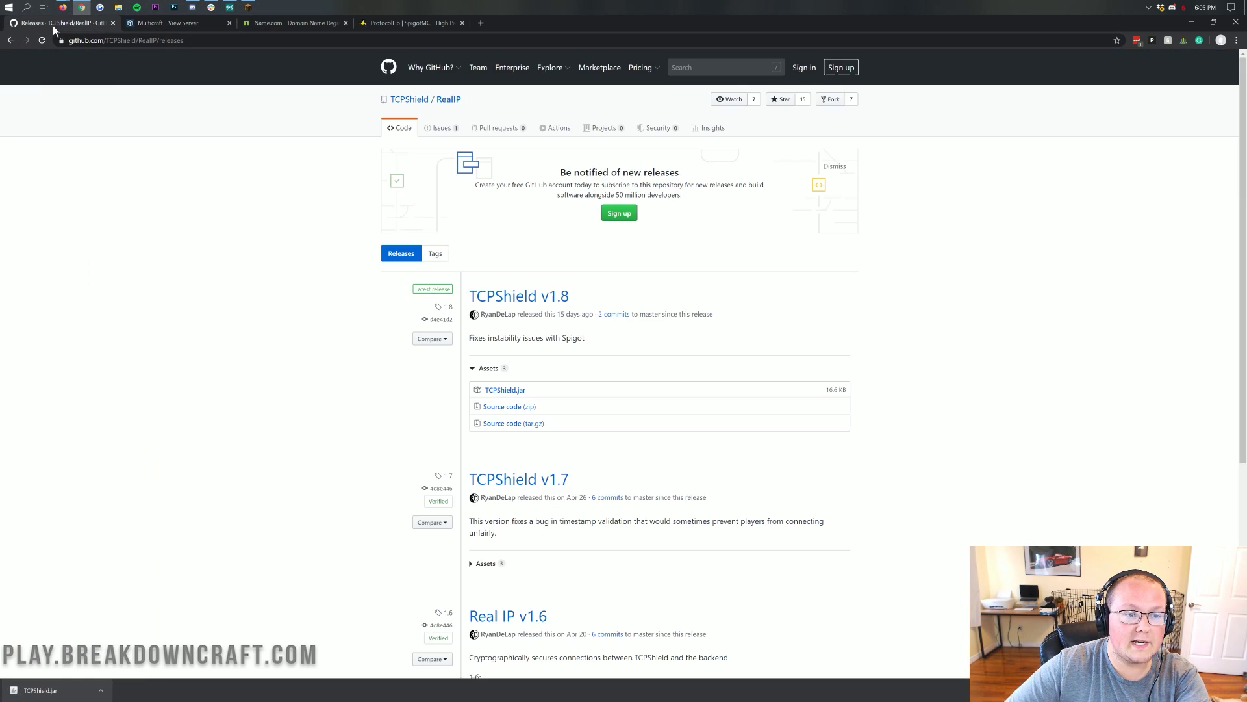
key("alt+Left")
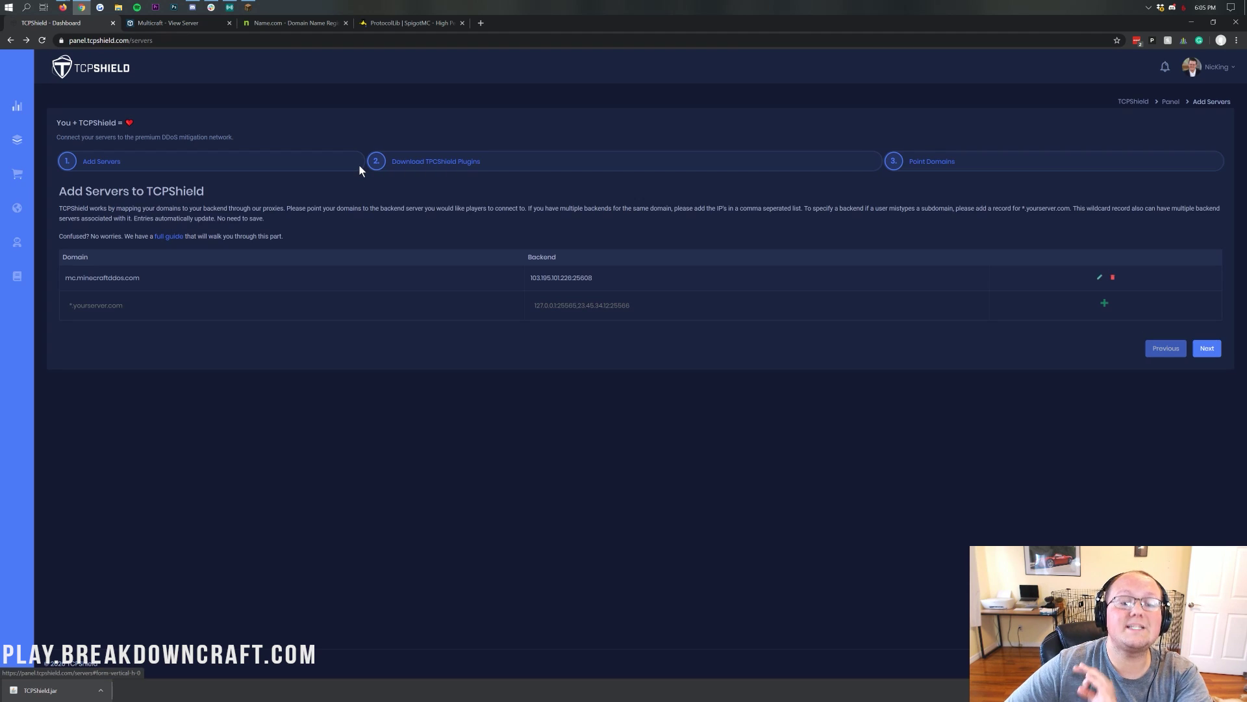
left_click(511, 162)
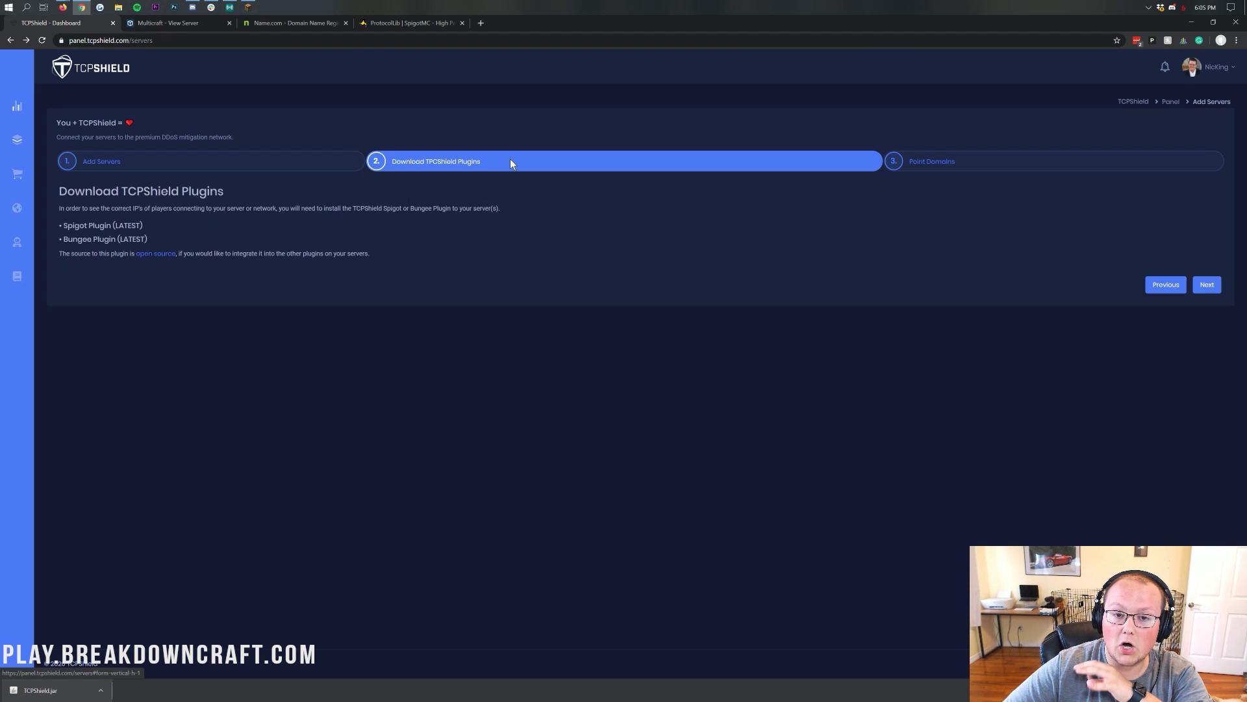
Switch to the SpigotMC page of ProtocolLib and examine the plugin's name and download option
left_click(407, 24)
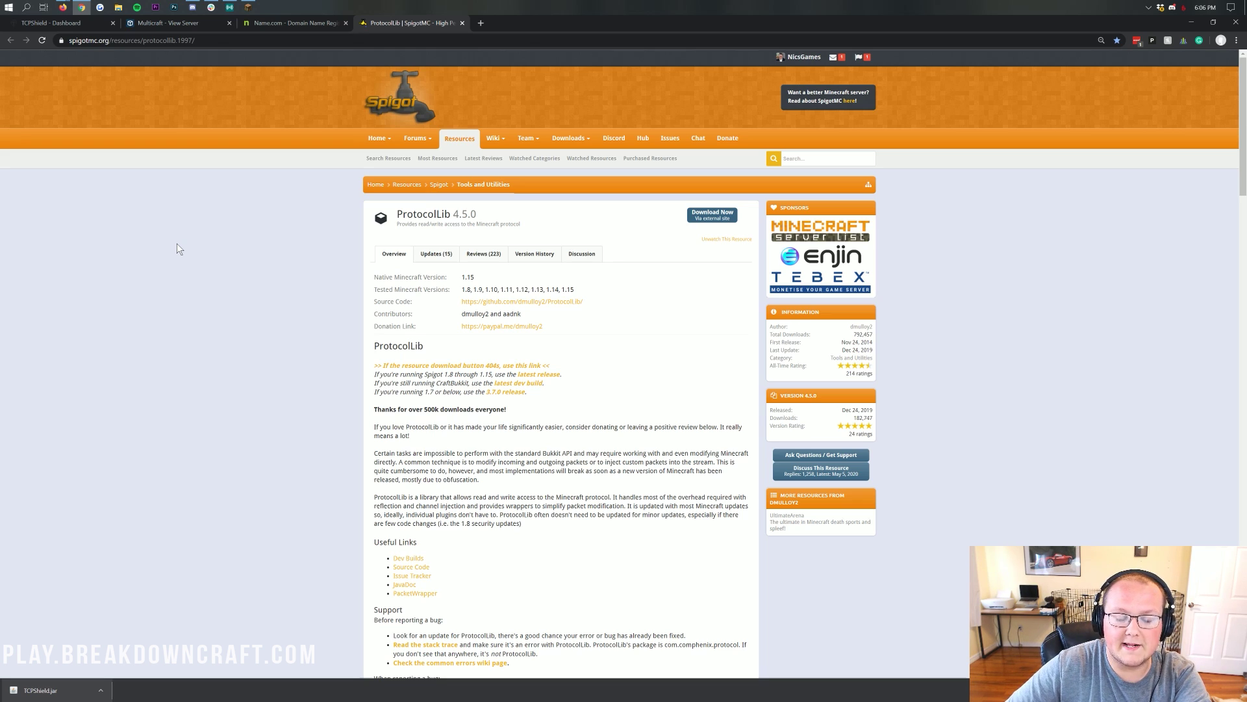
left_click_drag(397, 215, 445, 214)
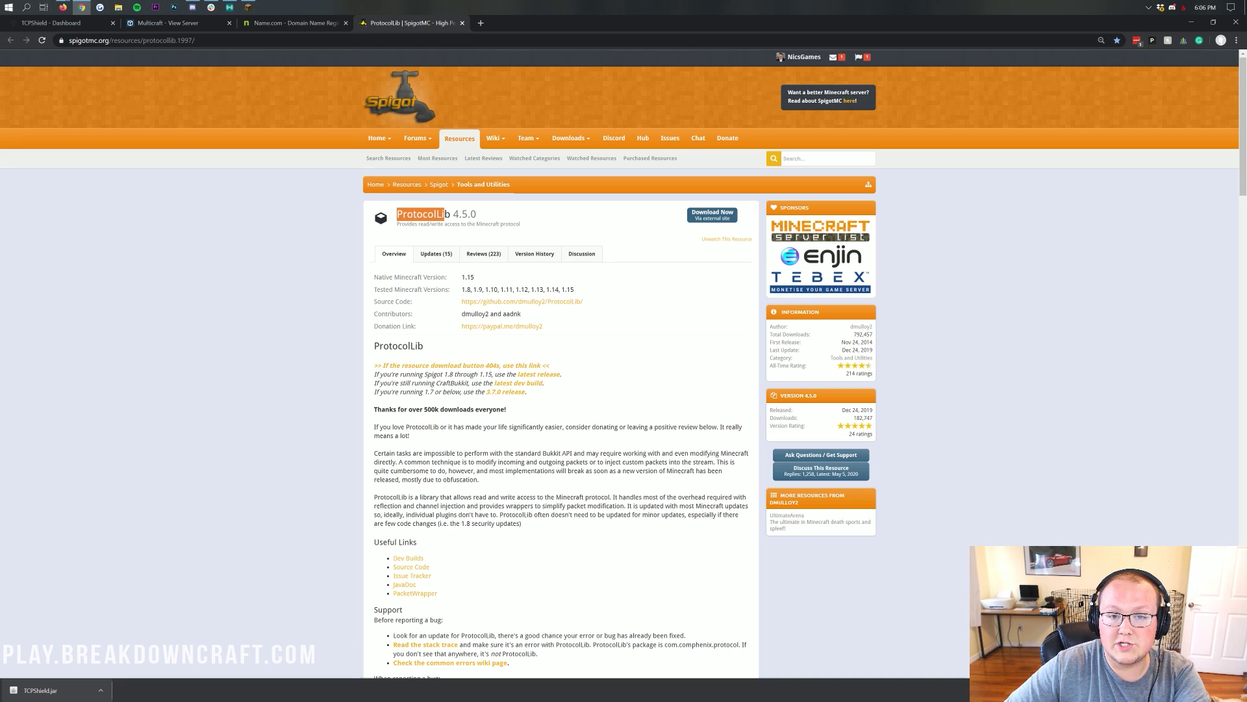
left_click(446, 215)
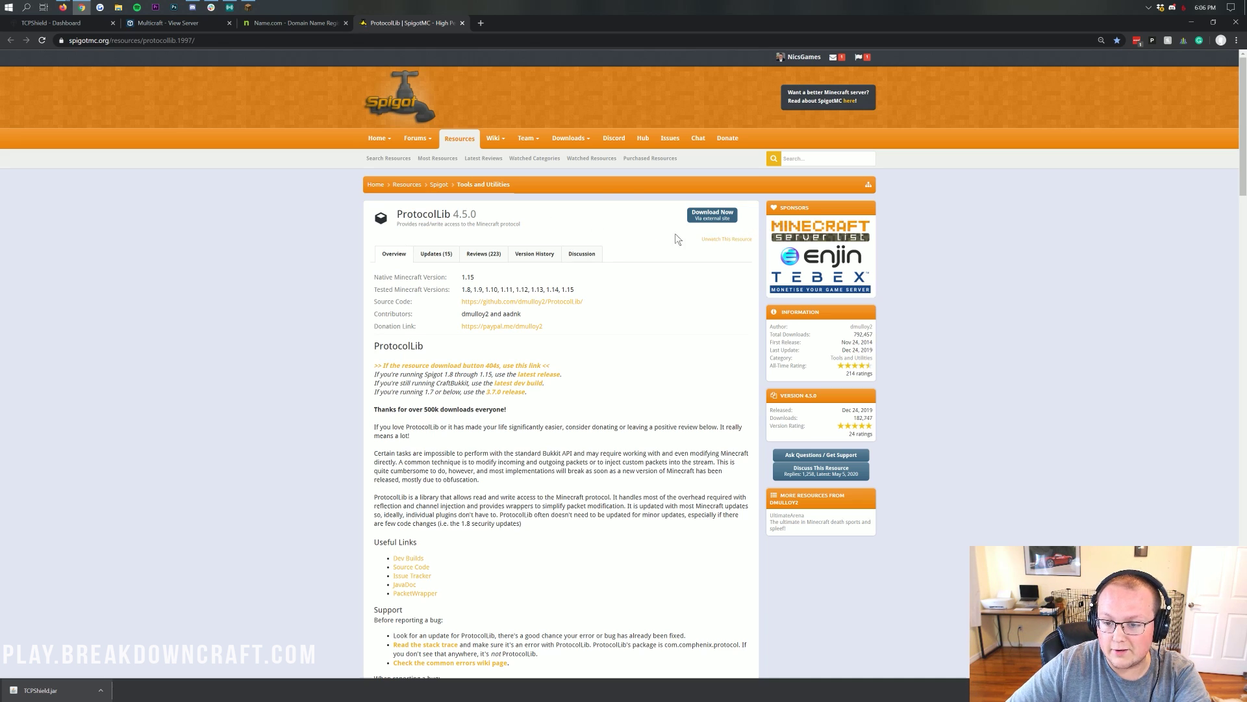
Advance TCPShield's setup to Point Domains and copy the CNAME target minecraftddos.ipv4.tcpshield.com
left_click(44, 26)
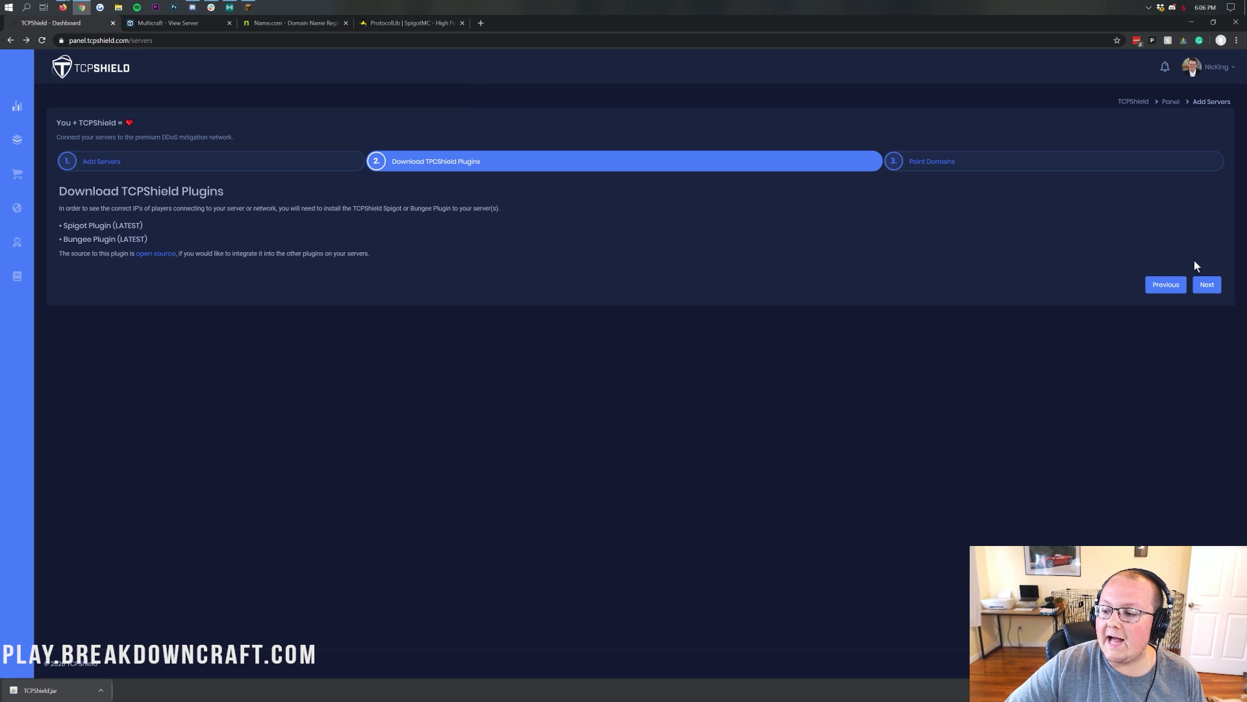
left_click(1207, 284)
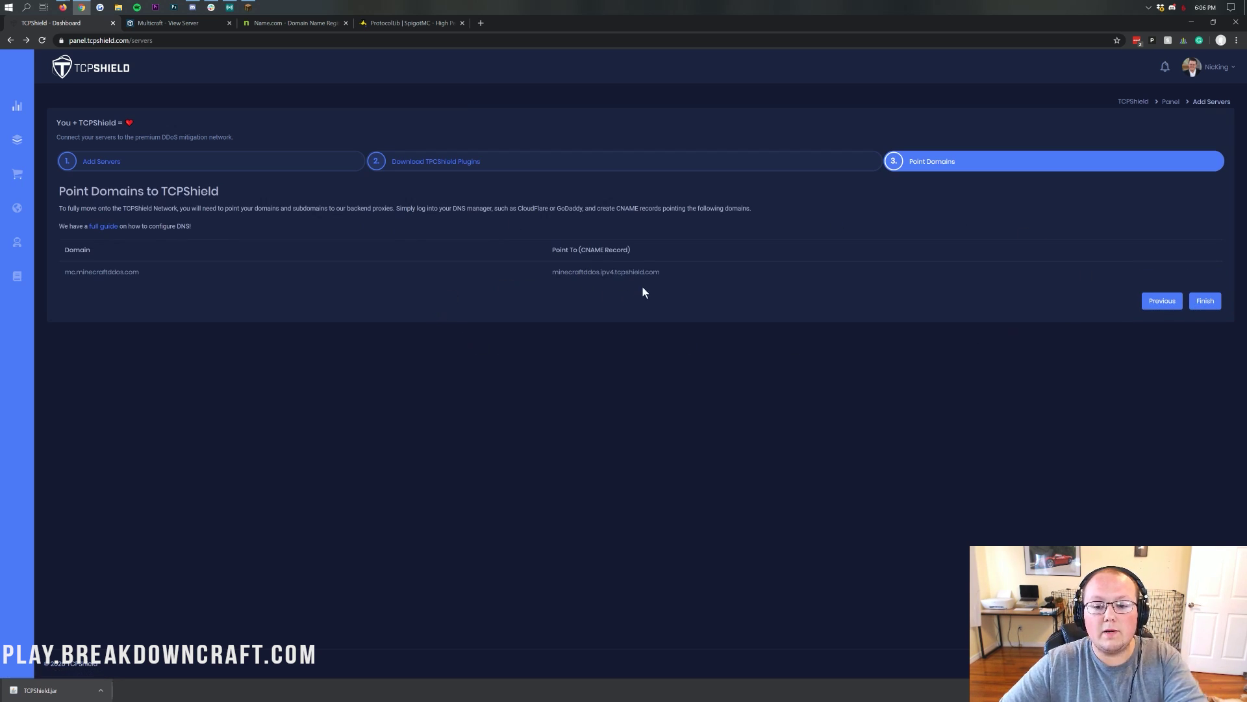
left_click_drag(665, 272, 557, 263)
key("ctrl+c")
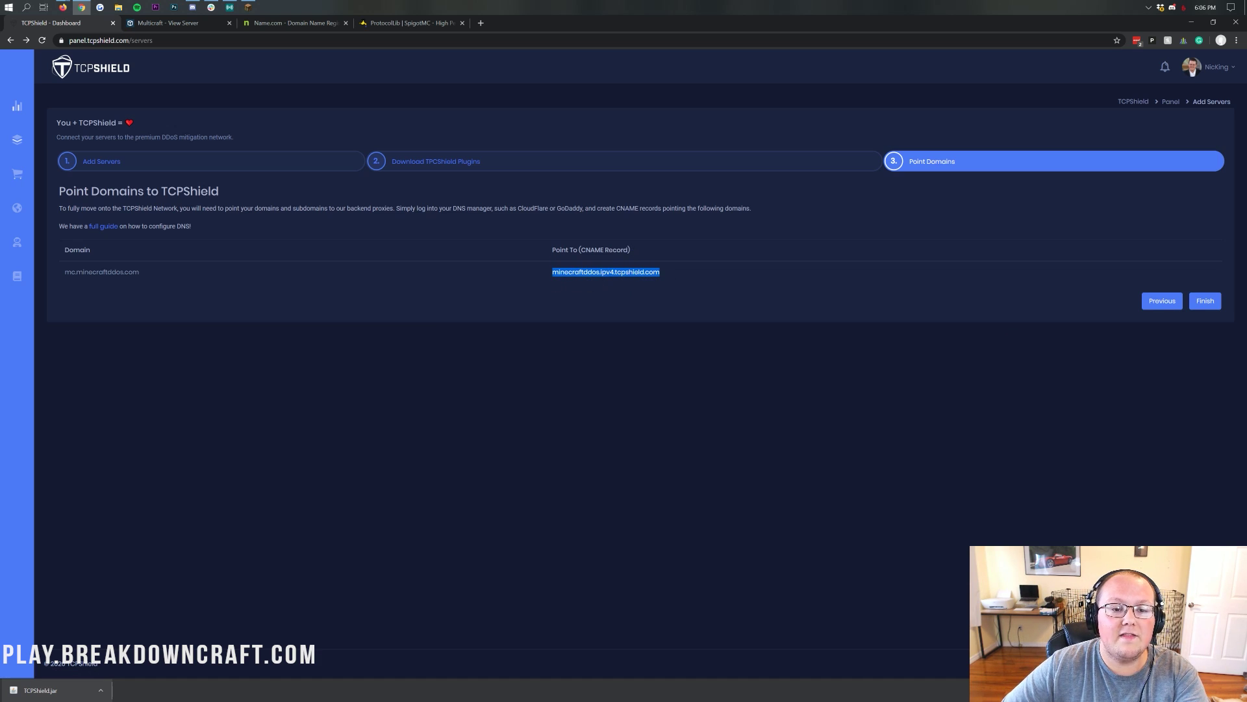
Open the DNS management of minecraftddos.com on Name.com and set up a new CNAME record with host mc
left_click(302, 23)
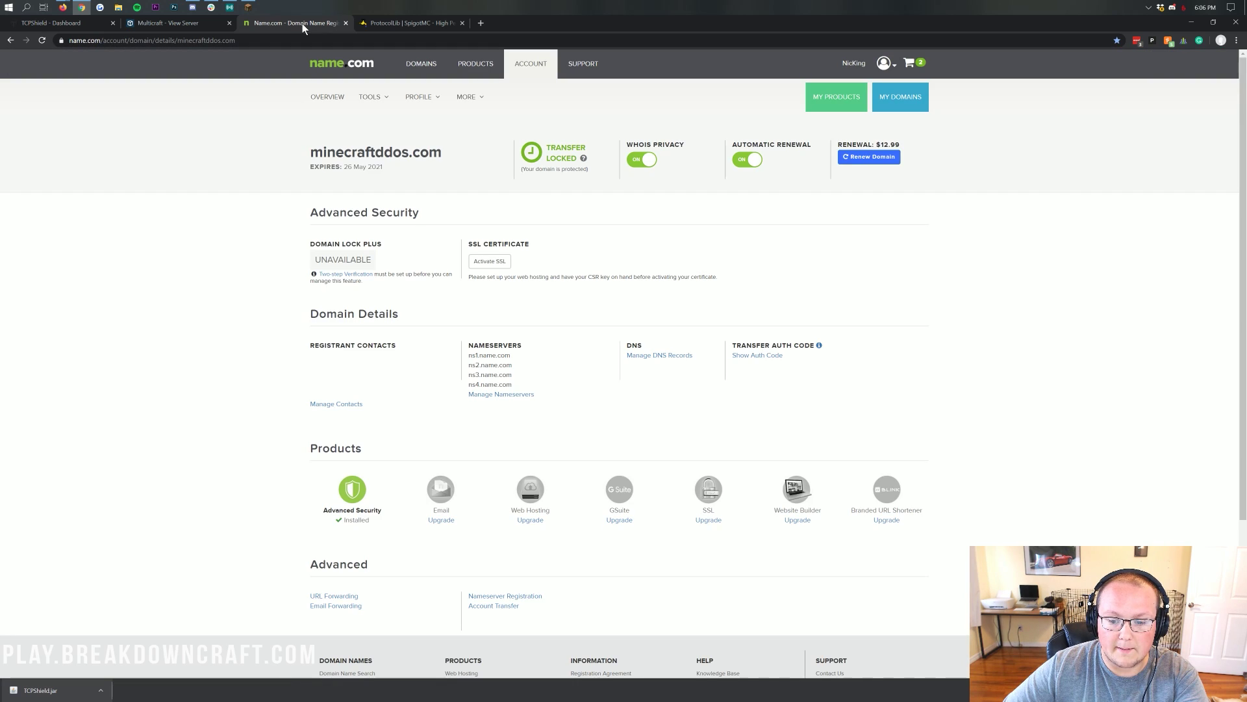
left_click(663, 359)
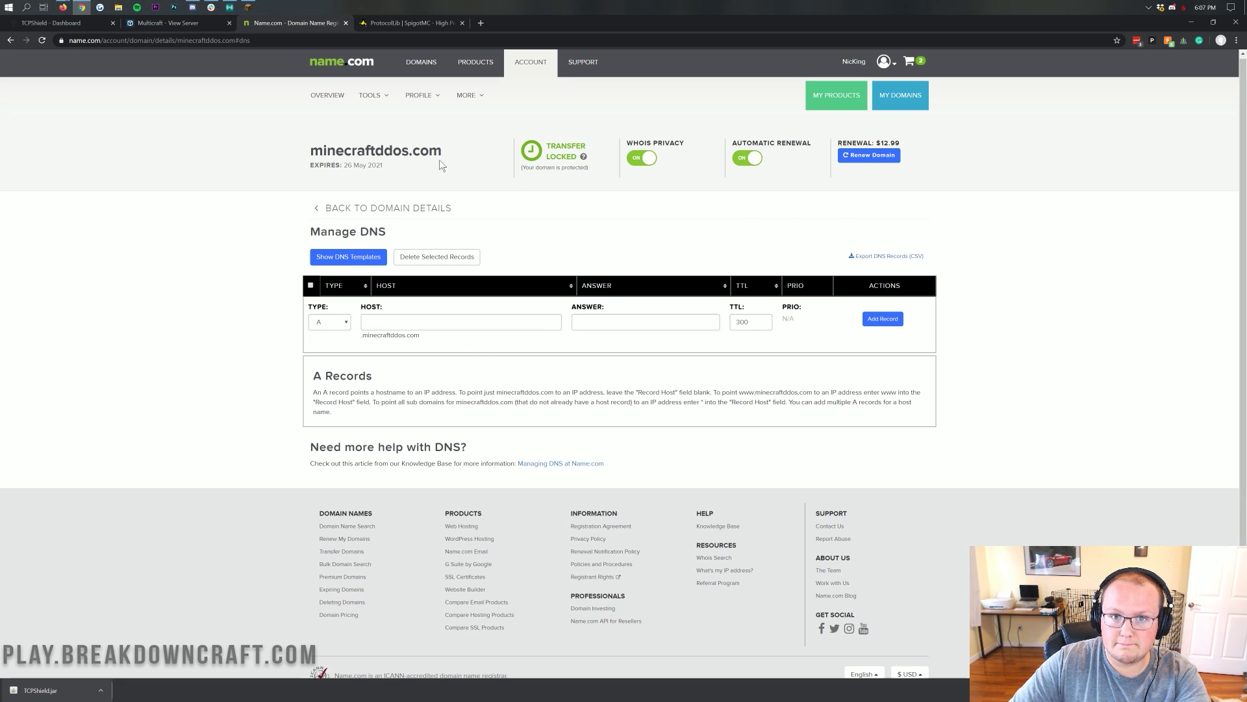
left_click(334, 323)
left_click(336, 360)
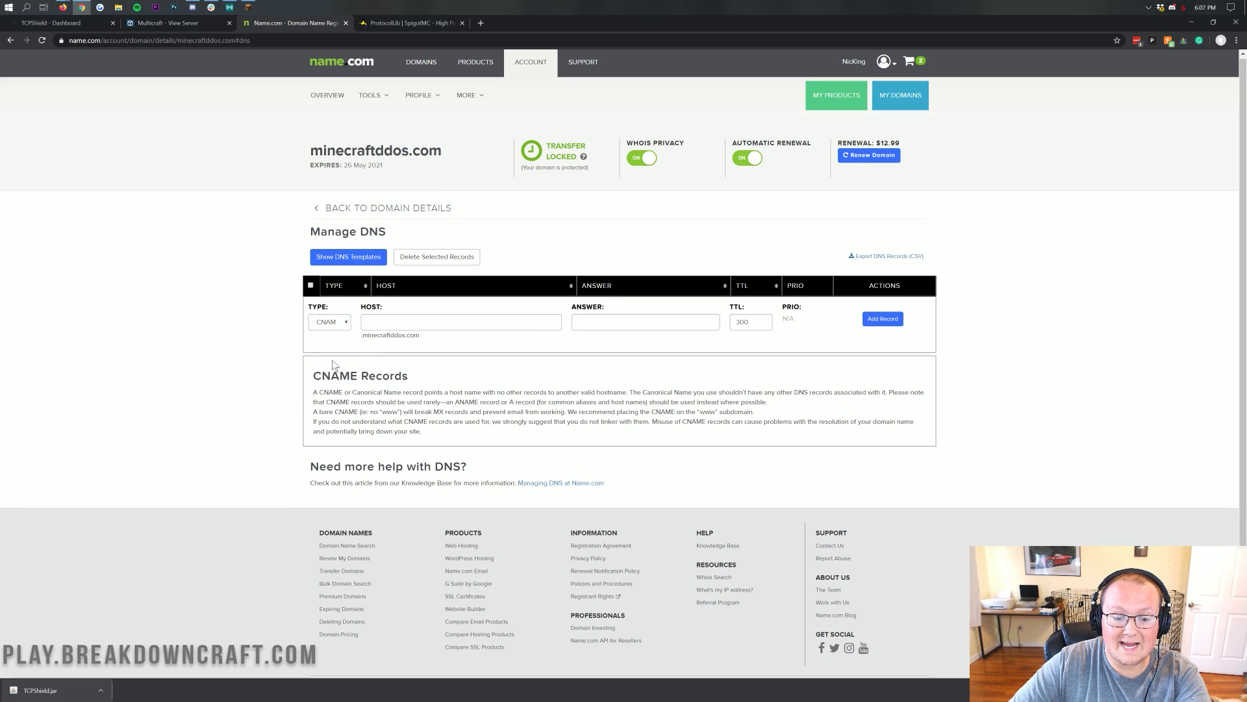
left_click(367, 321)
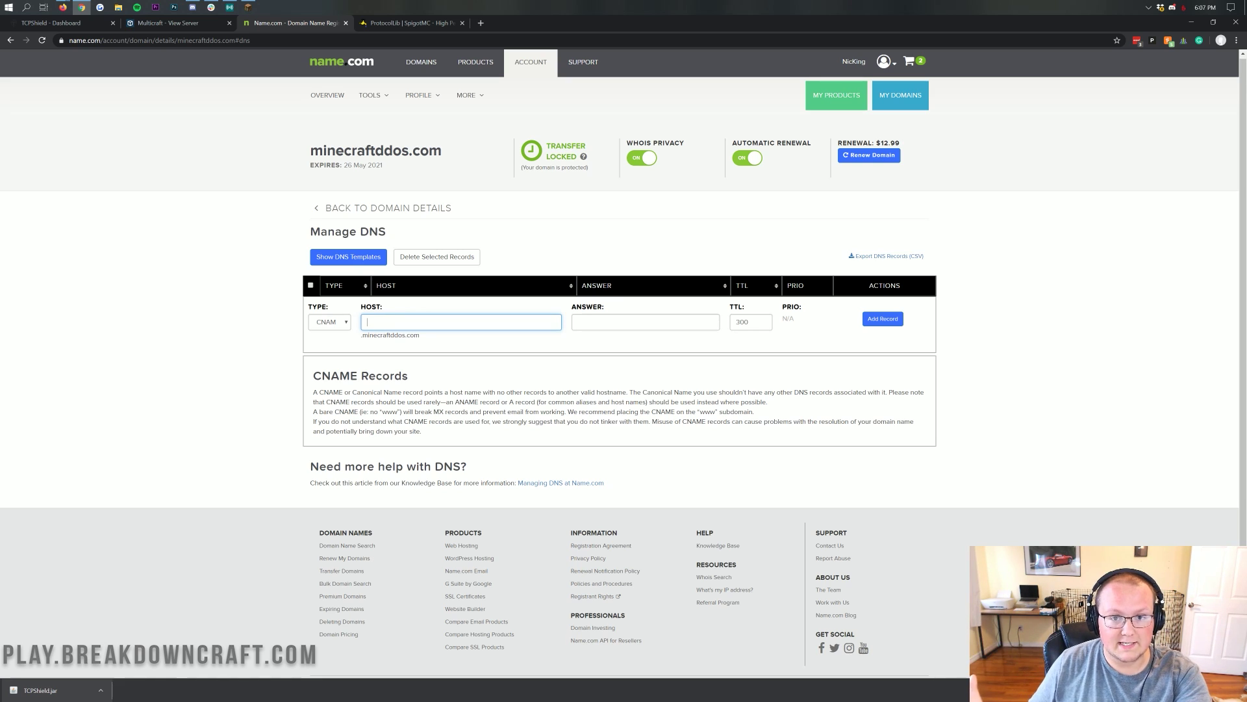
type("mc")
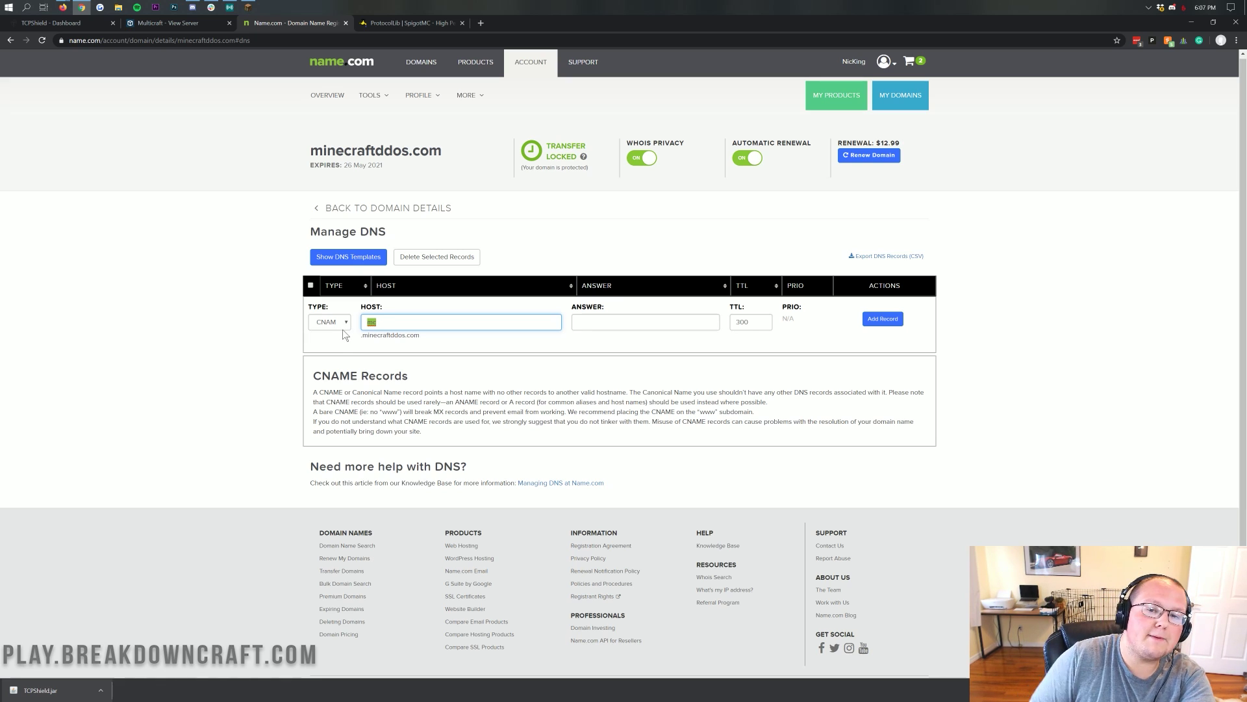
Paste minecraftddos.ipv4.tcpshield.com as the CNAME record's answer, keep the TTL at 300 and add the record
left_click(595, 321)
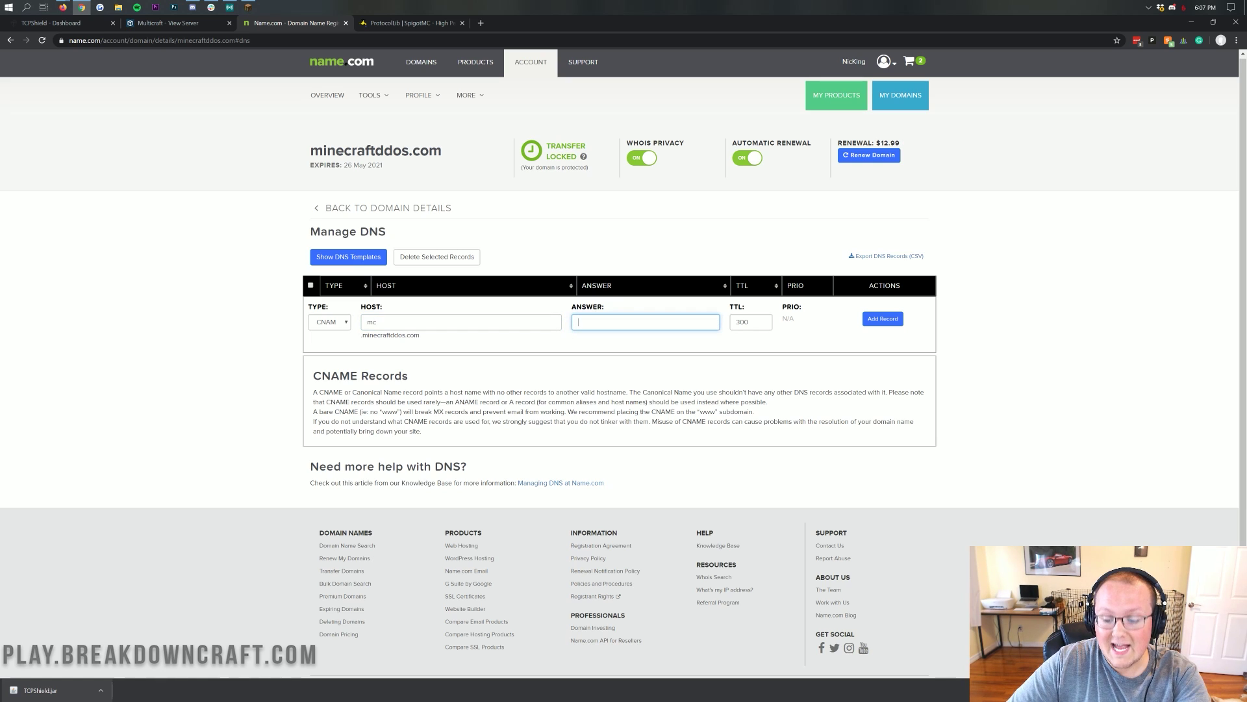
key("ctrl+v")
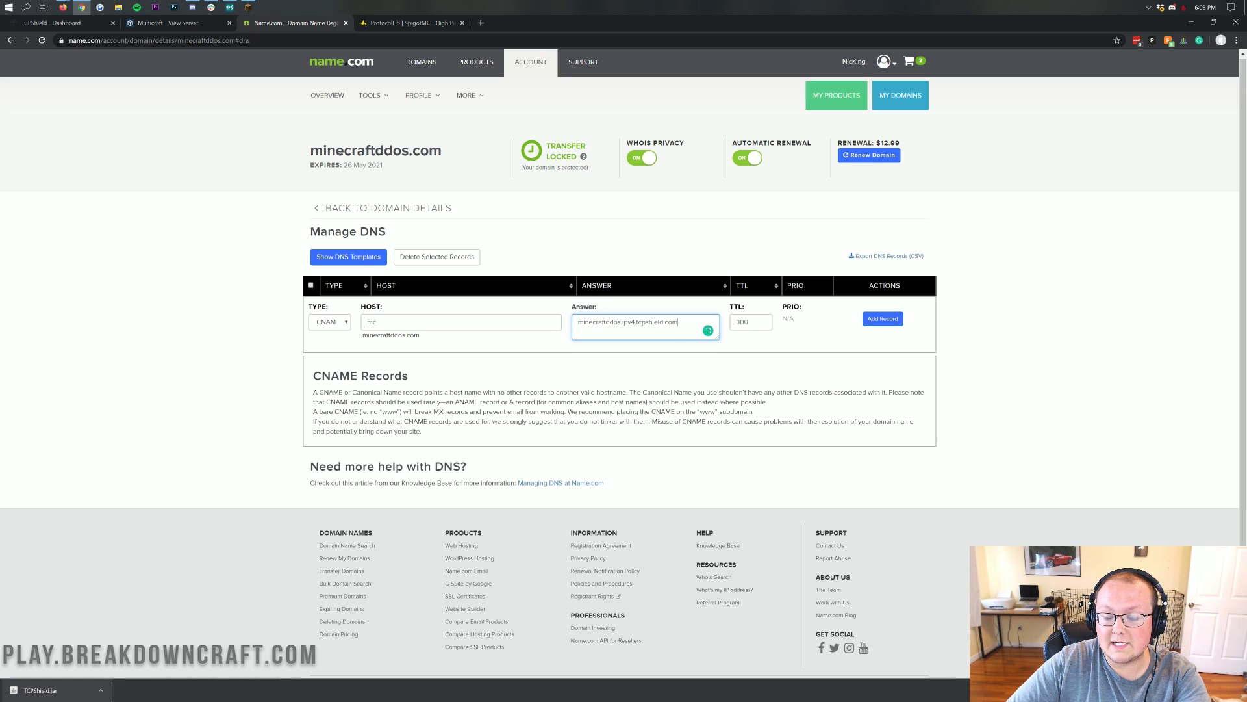
left_click_drag(578, 322, 663, 322)
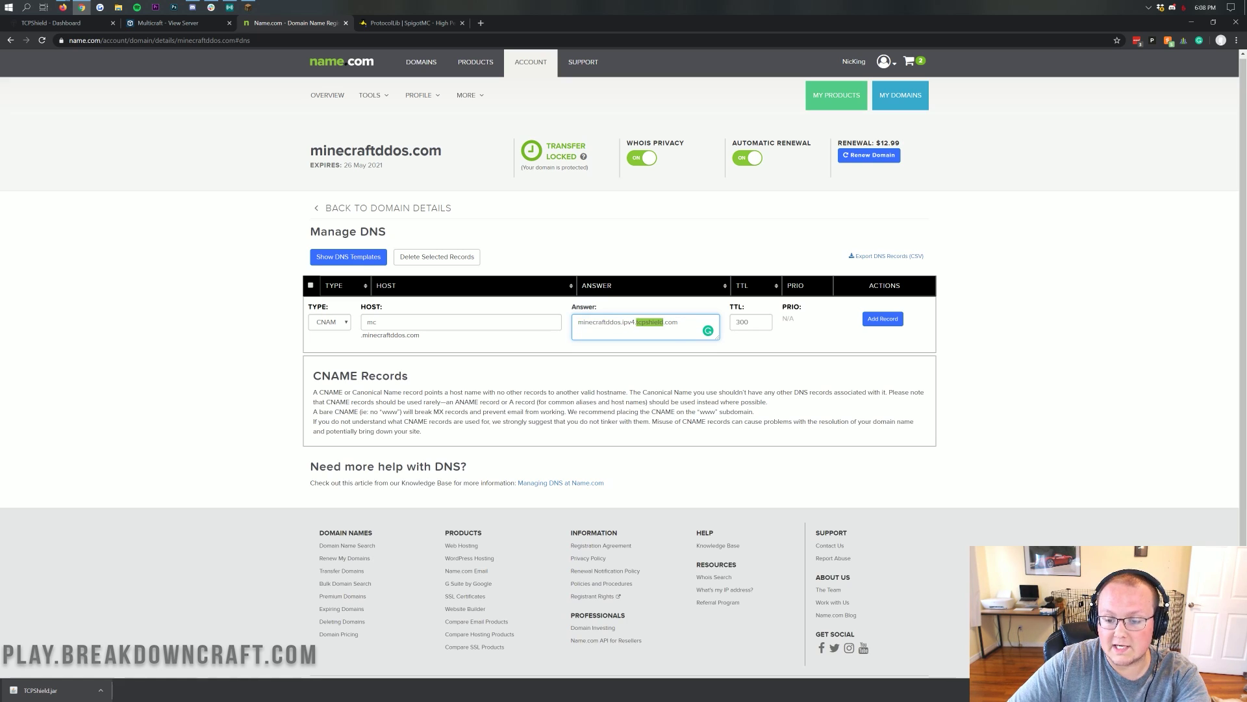
left_click(668, 322)
key("Tab")
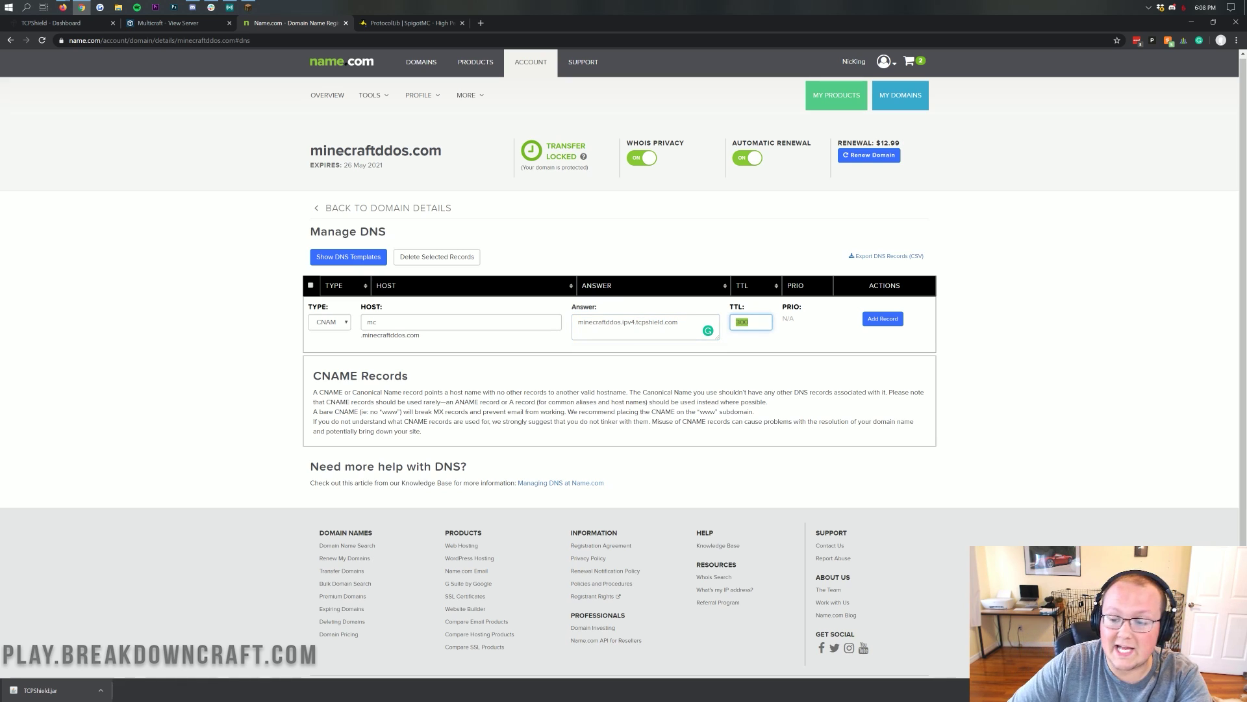
left_click(800, 330)
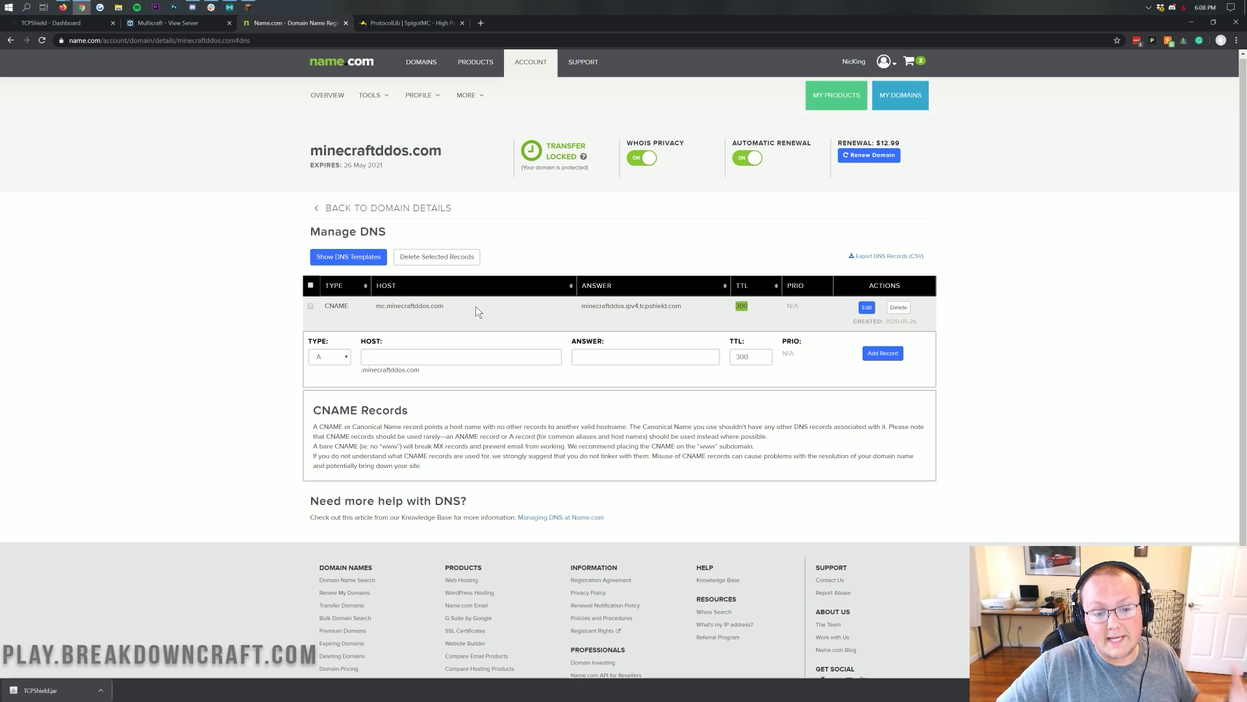
Copy the host mc.minecraftddos.com from the DNS record and join the multiplayer server at that address in Minecraft
left_click_drag(476, 306, 376, 306)
key("ctrl+c")
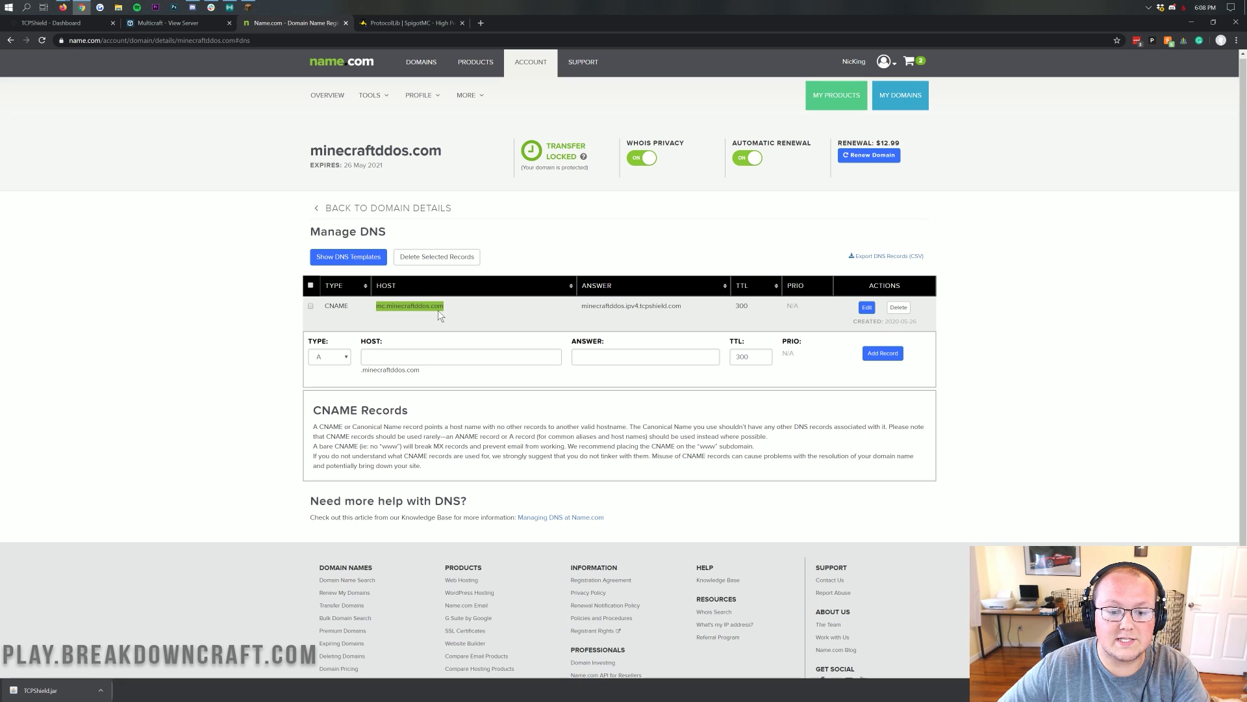
left_click(249, 7)
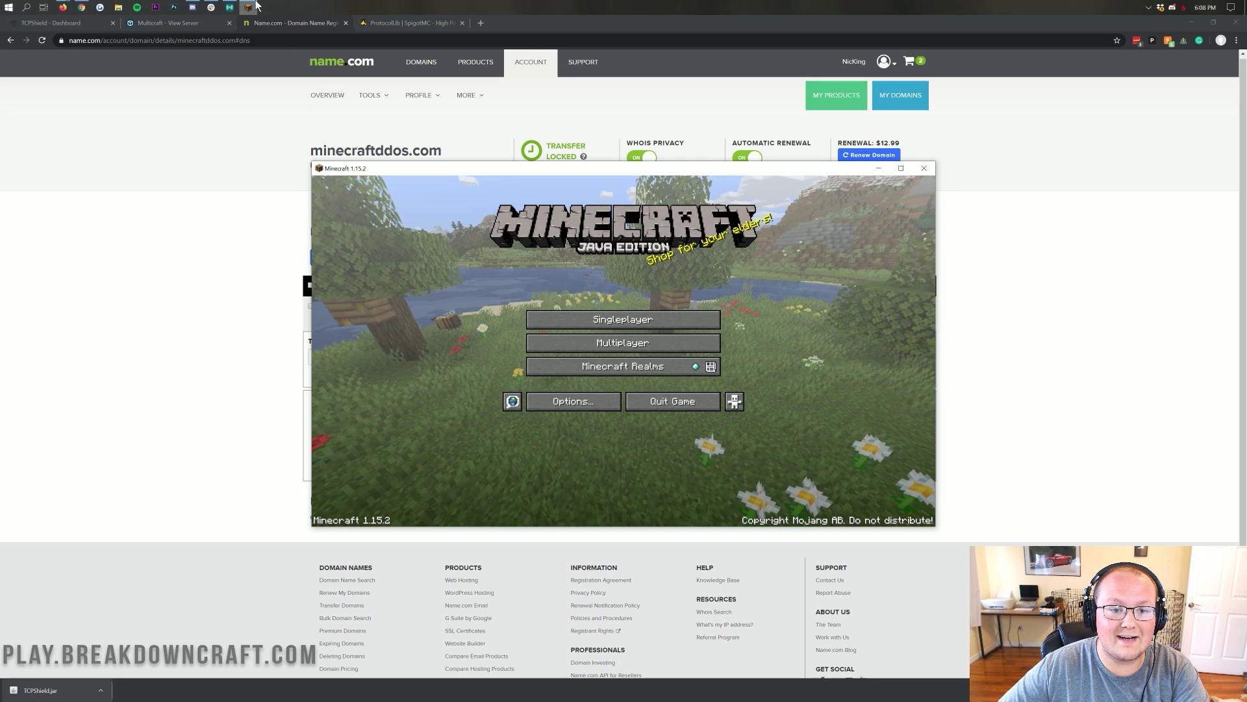
left_click(602, 342)
left_click(622, 484)
key("ctrl+a")
key("ctrl+v")
left_click(612, 376)
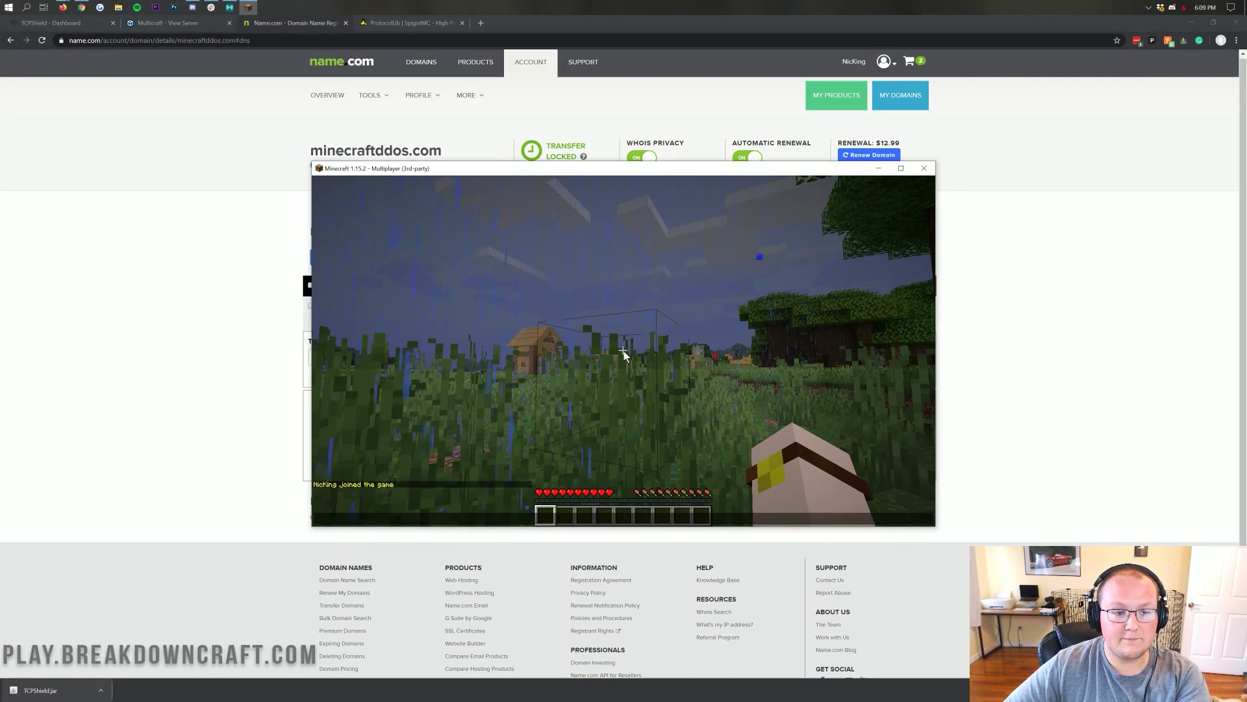
Switch back to TCPShield in the browser and open its Dashboard to check the player count graph
left_click(174, 26)
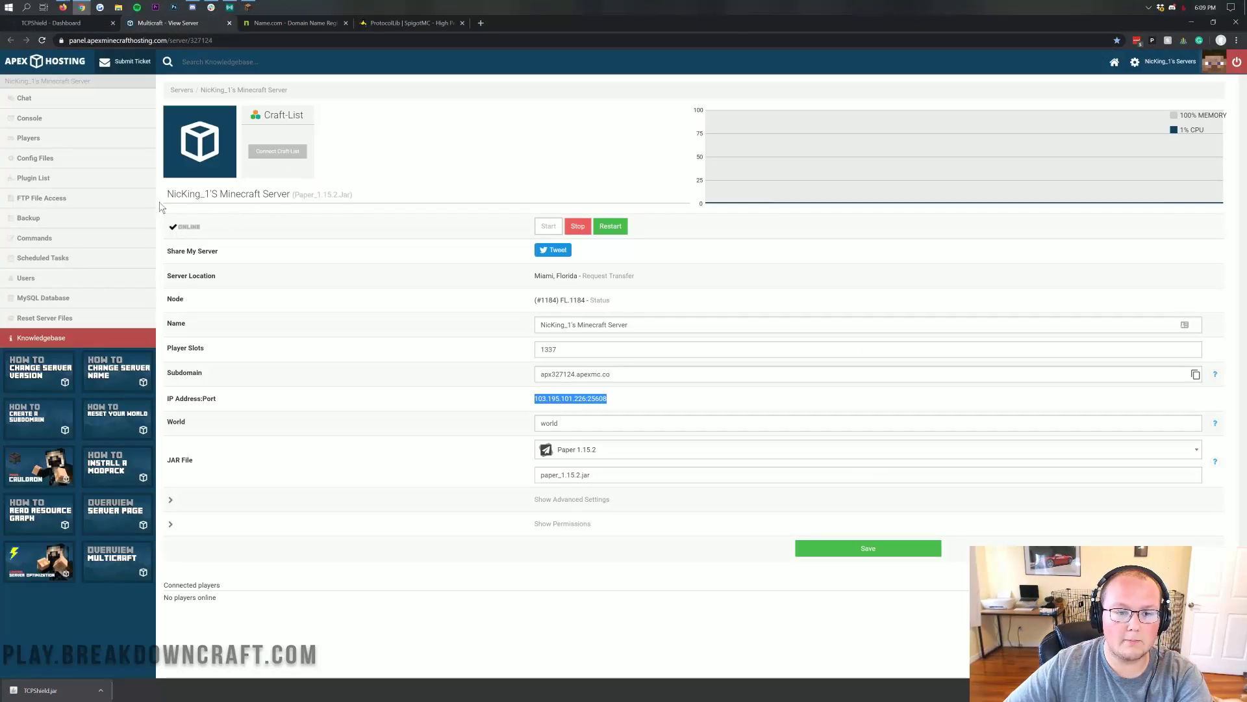
key("ctrl+shift+Tab")
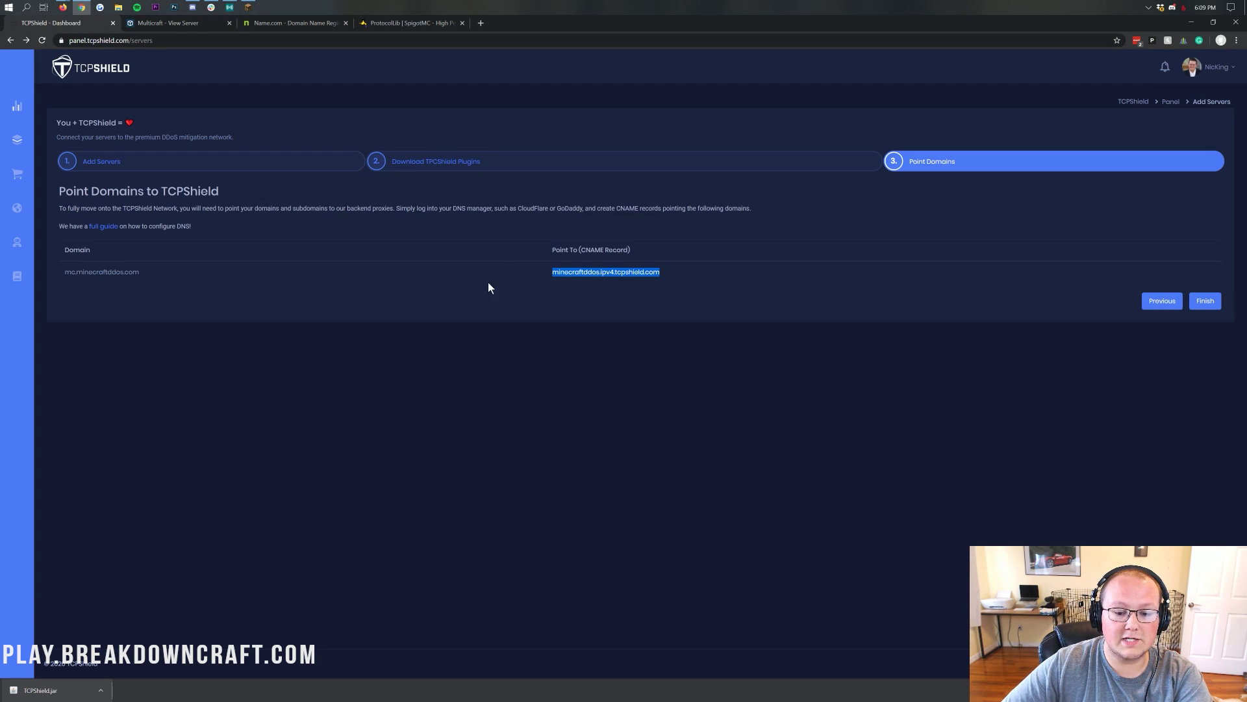
left_click(17, 106)
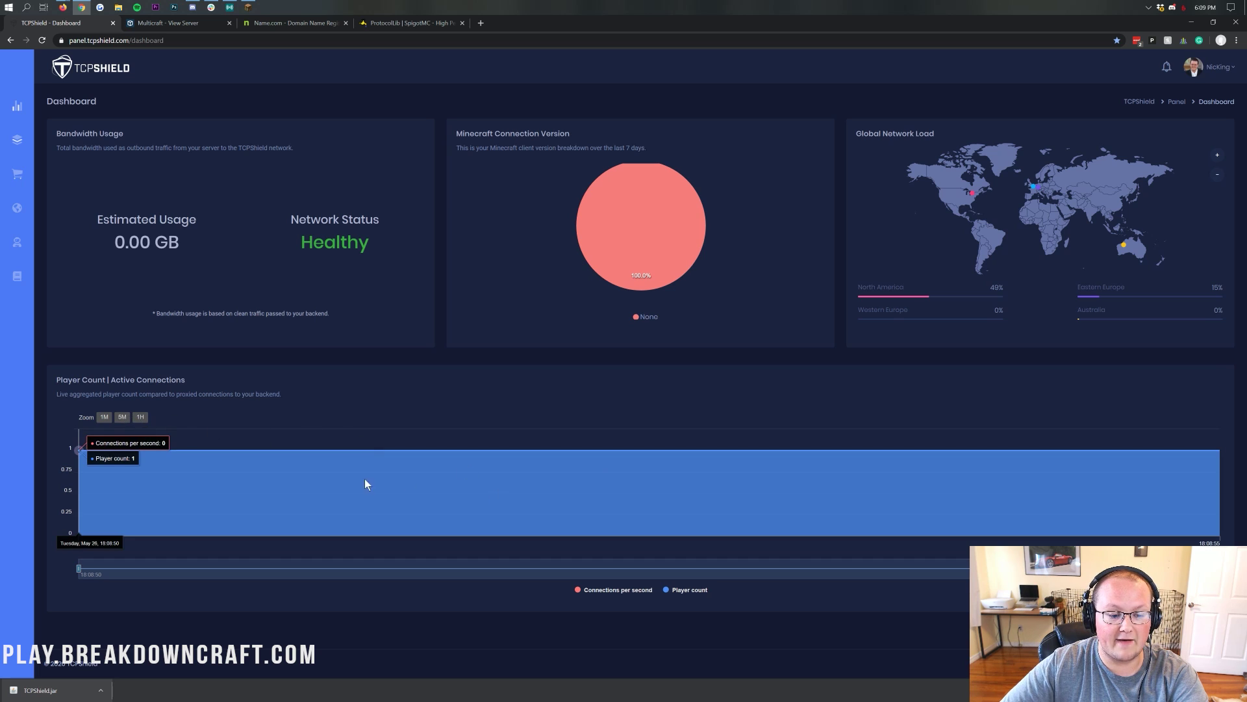
Return to the Minecraft game, open its pause menu, and go back to the TCPShield dashboard to examine the active connections
left_click(248, 7)
left_click(685, 357)
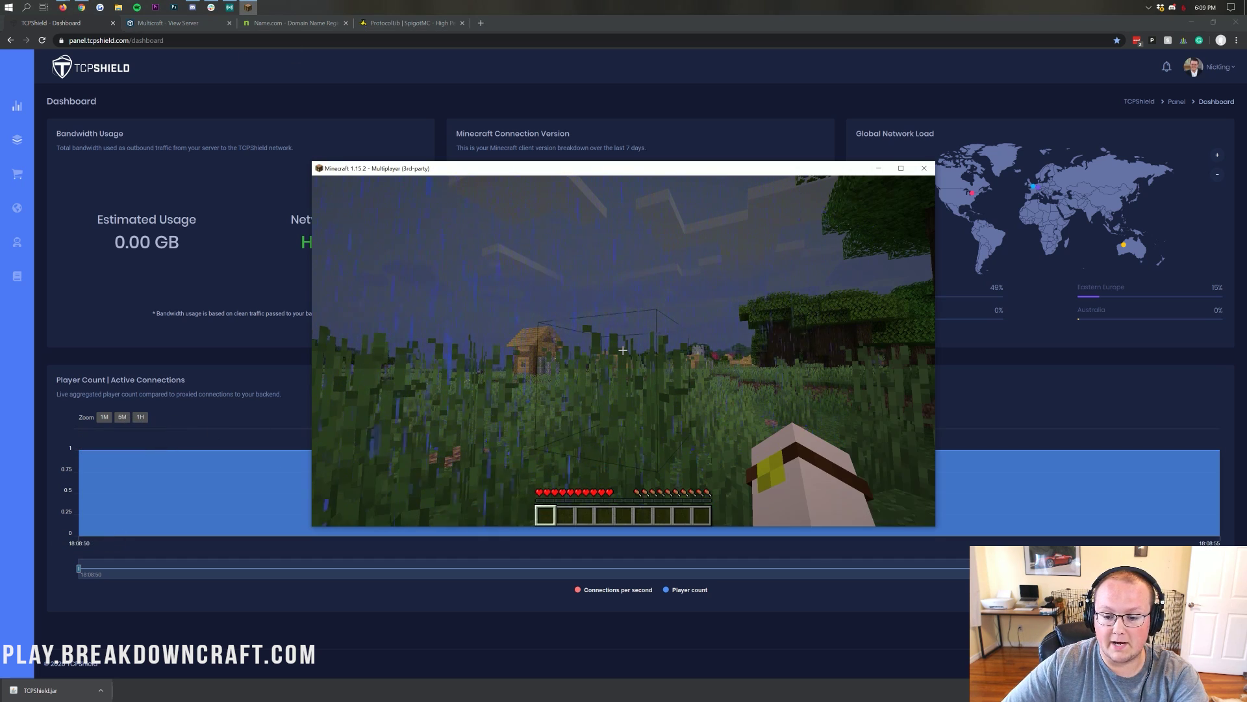
key("Escape")
left_click(627, 372)
left_click(189, 409)
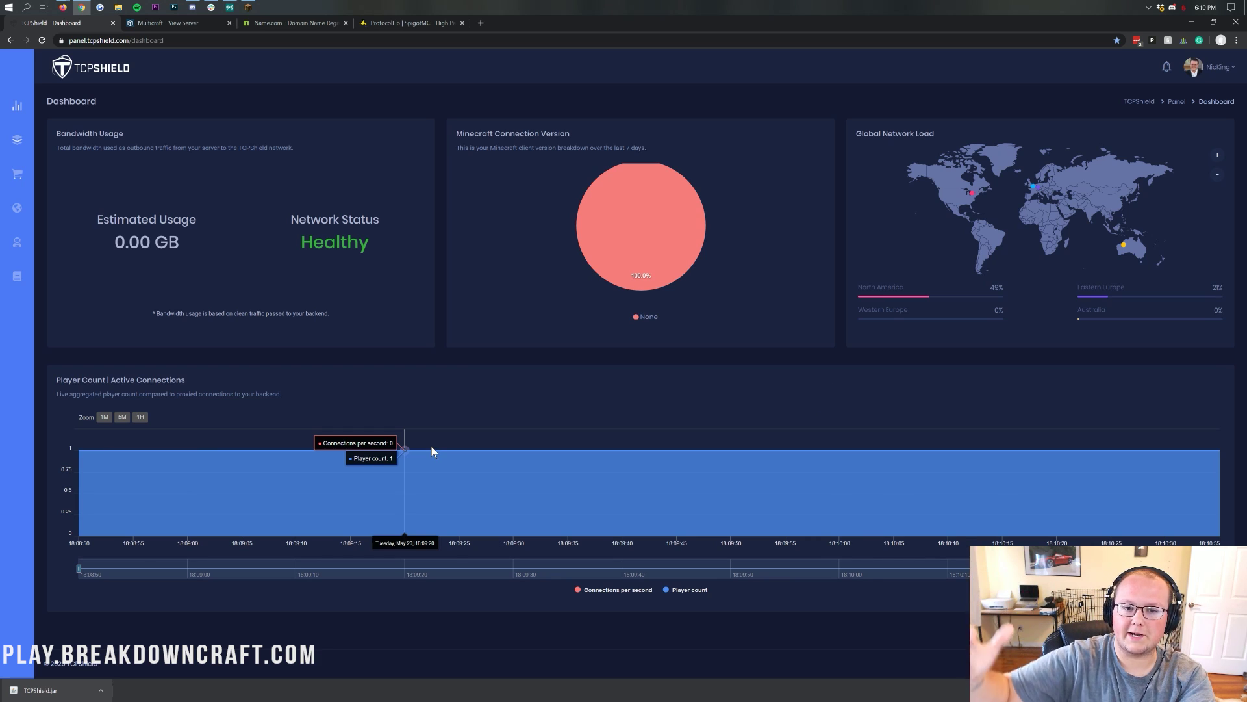
Switch to Minecraft and add a multiplayer server entry with the copied host mc.minecraftddos.com as its address, keeping the name Minecraft Server
key("alt+Tab")
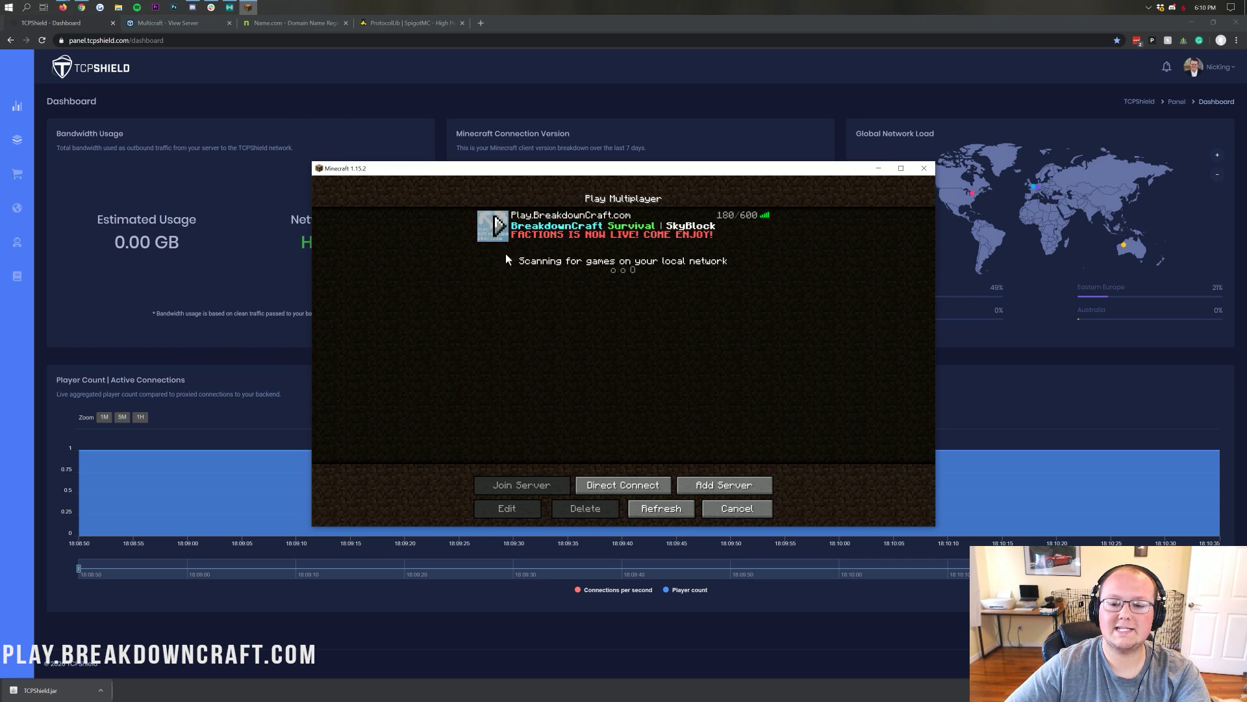
left_click(717, 485)
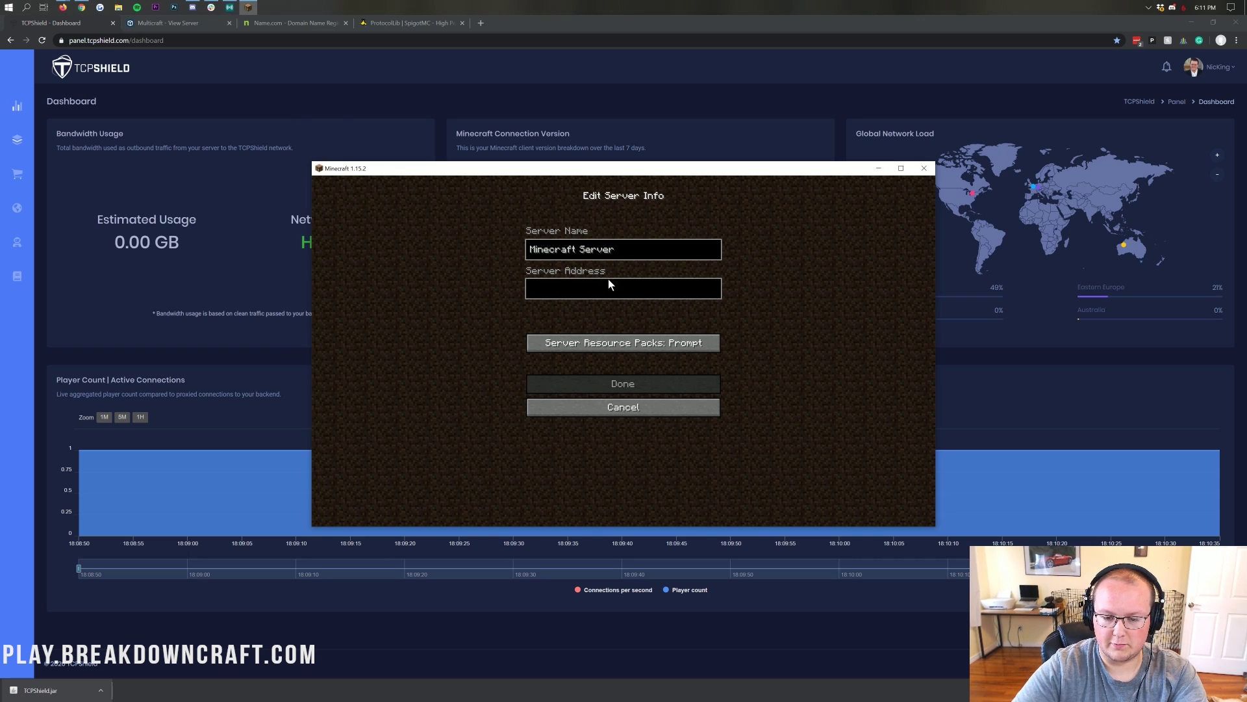
key("ctrl+v")
left_click(634, 382)
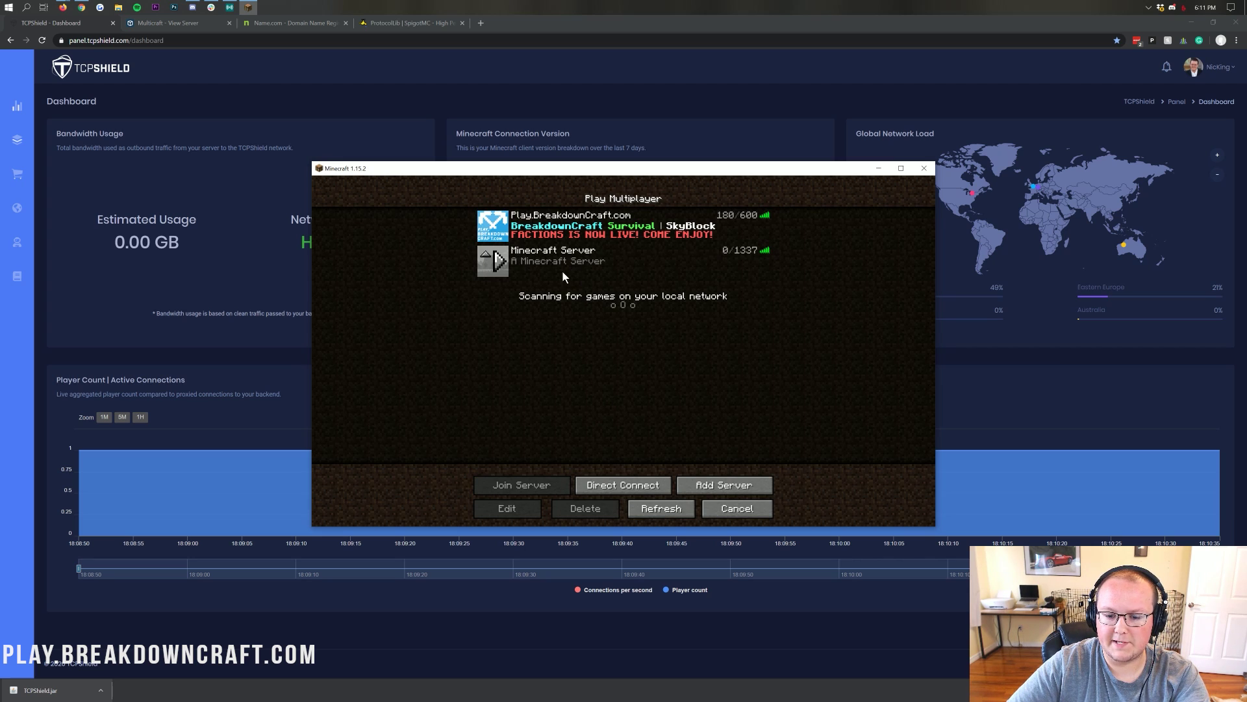
Join the newly added Minecraft Server entry from the multiplayer server list
left_click(547, 262)
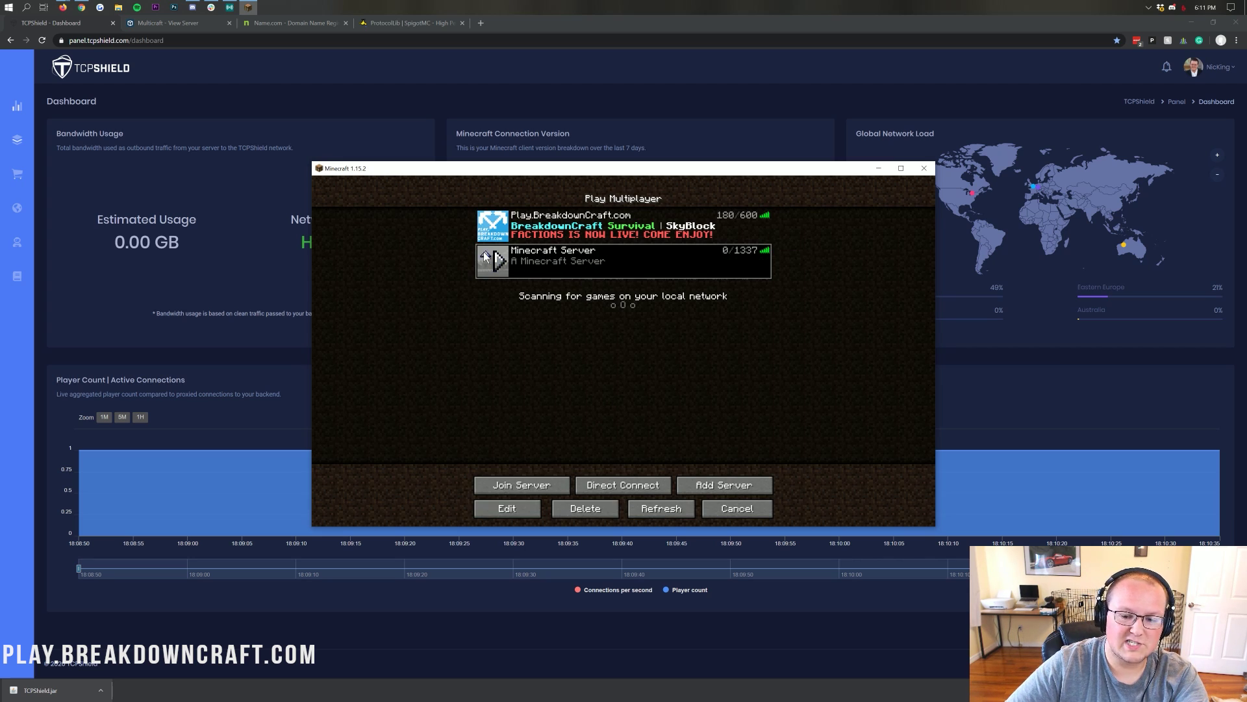
left_click(549, 232)
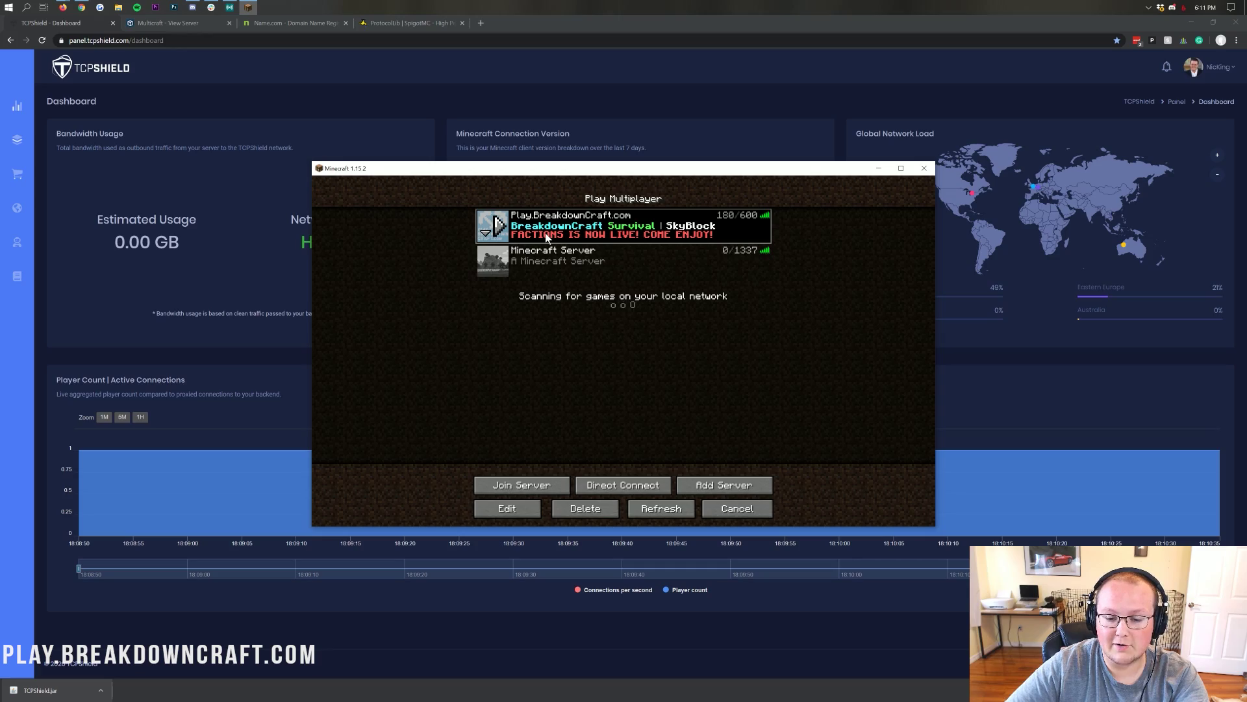
double_click(537, 254)
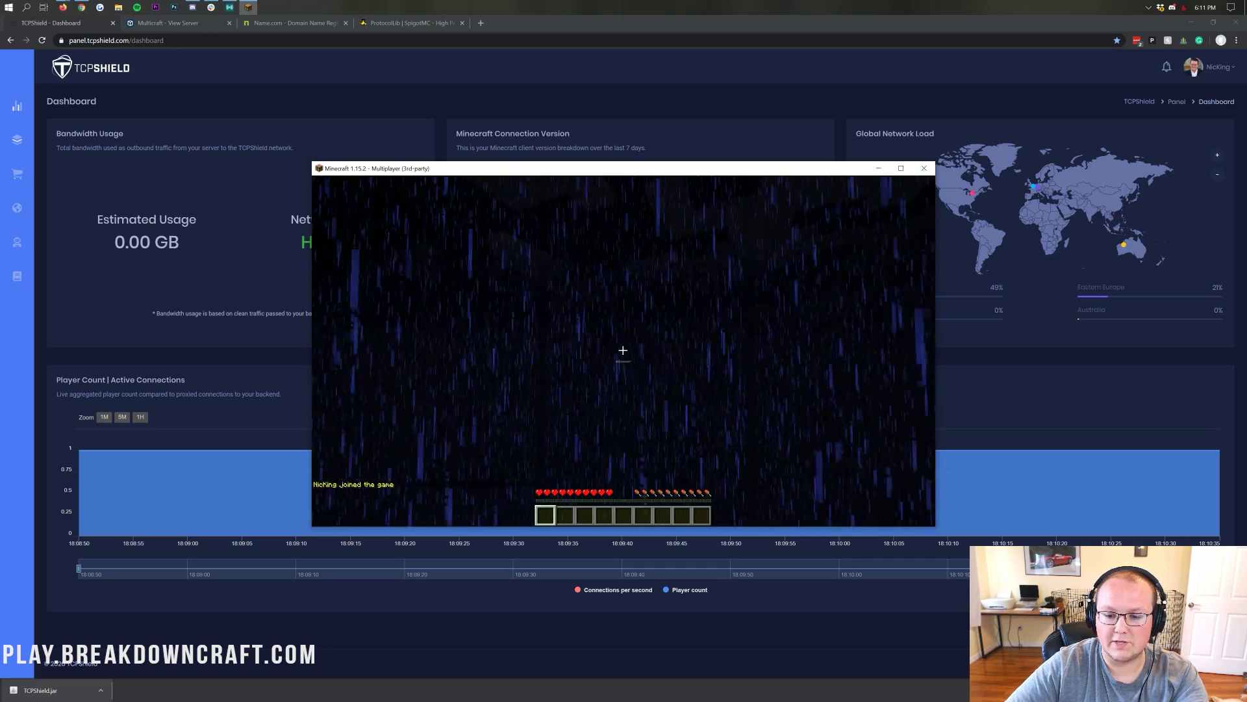
key("t")
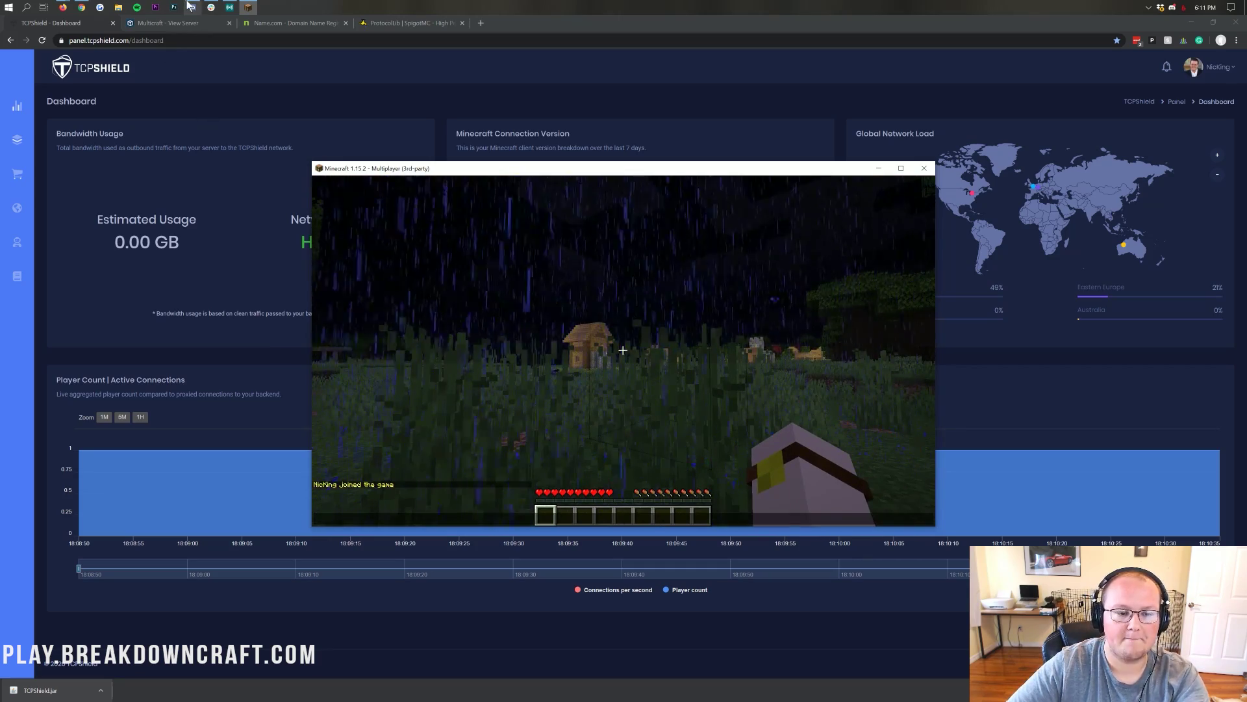
Examine the connection log in the Multicraft server console, and reload the TCPShield dashboard to check the player count graph
left_click(181, 21)
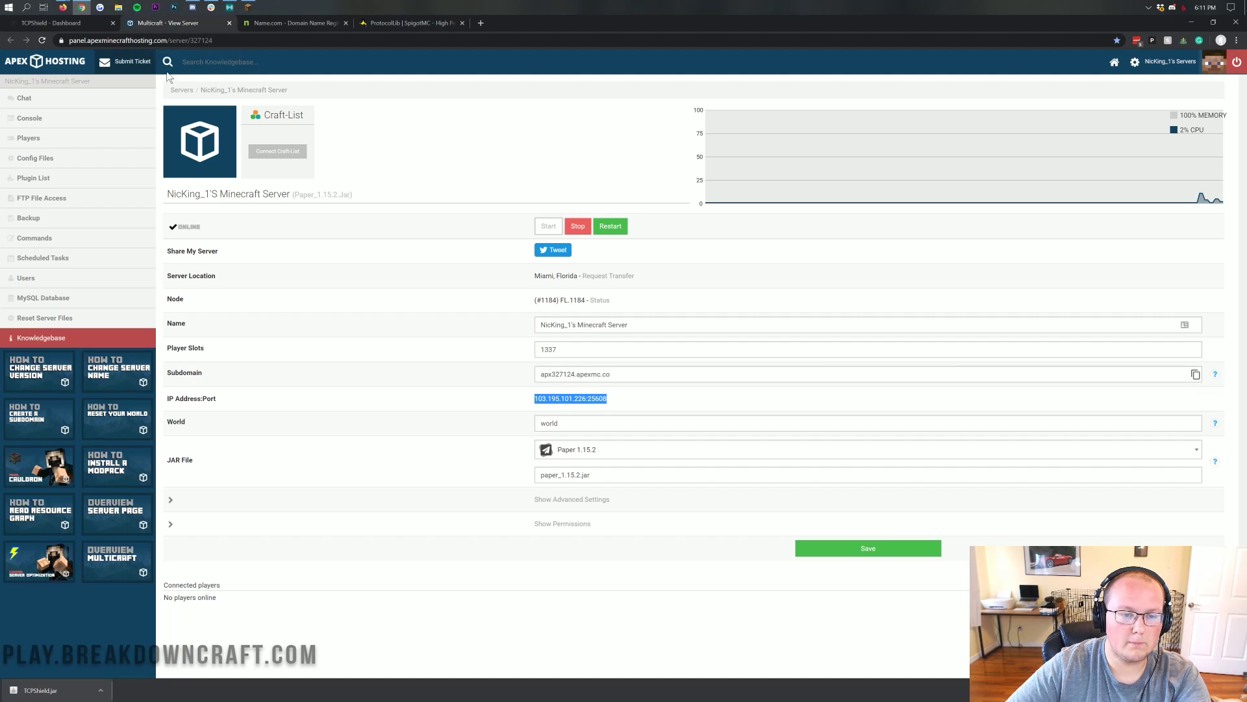
left_click(60, 126)
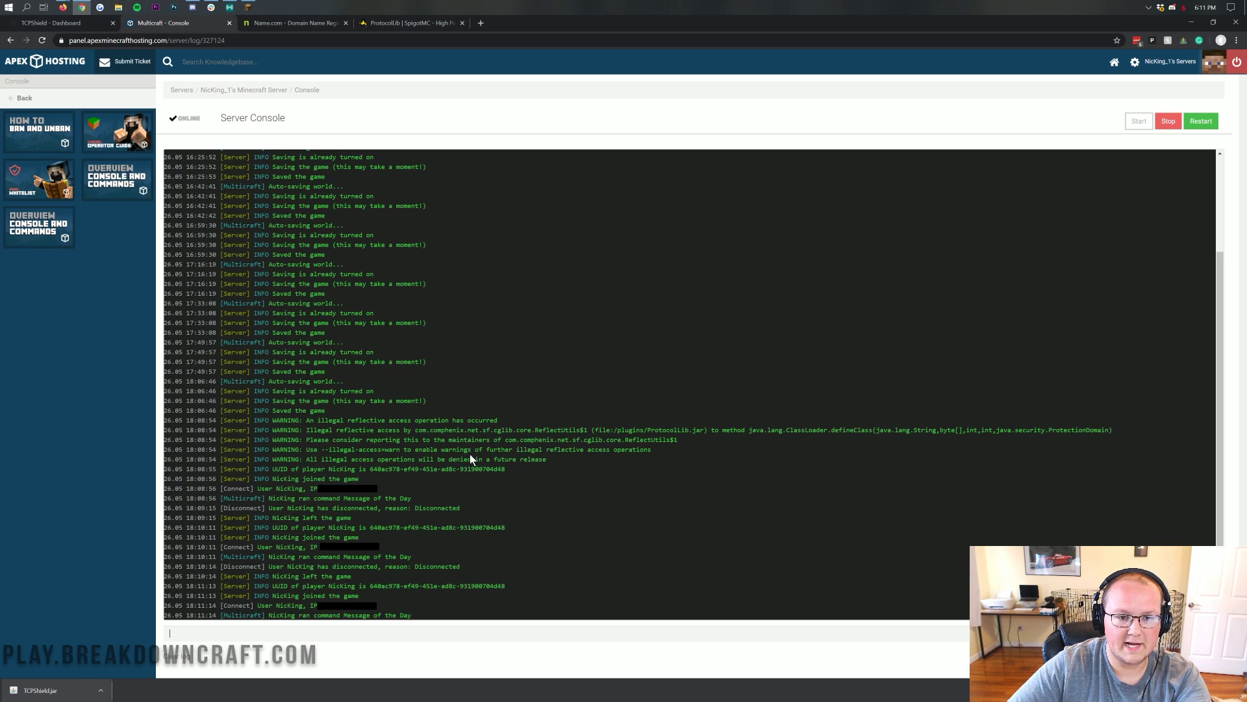
key("alt+Left")
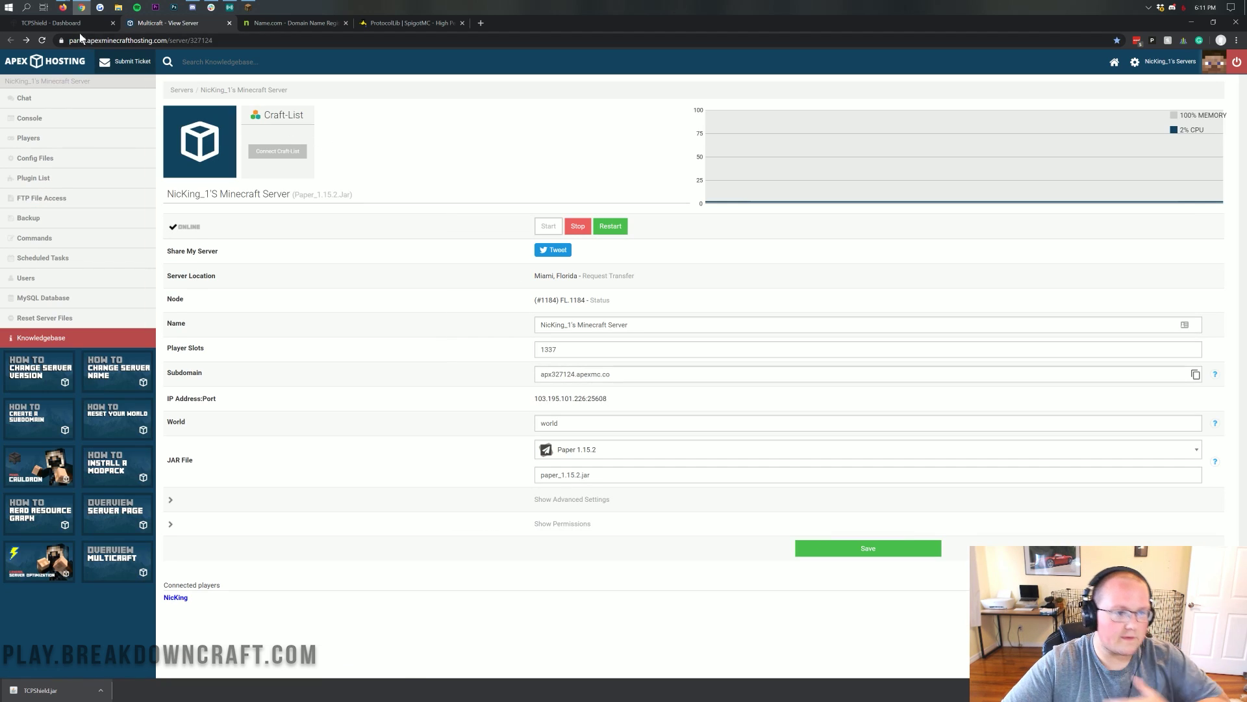
left_click(61, 24)
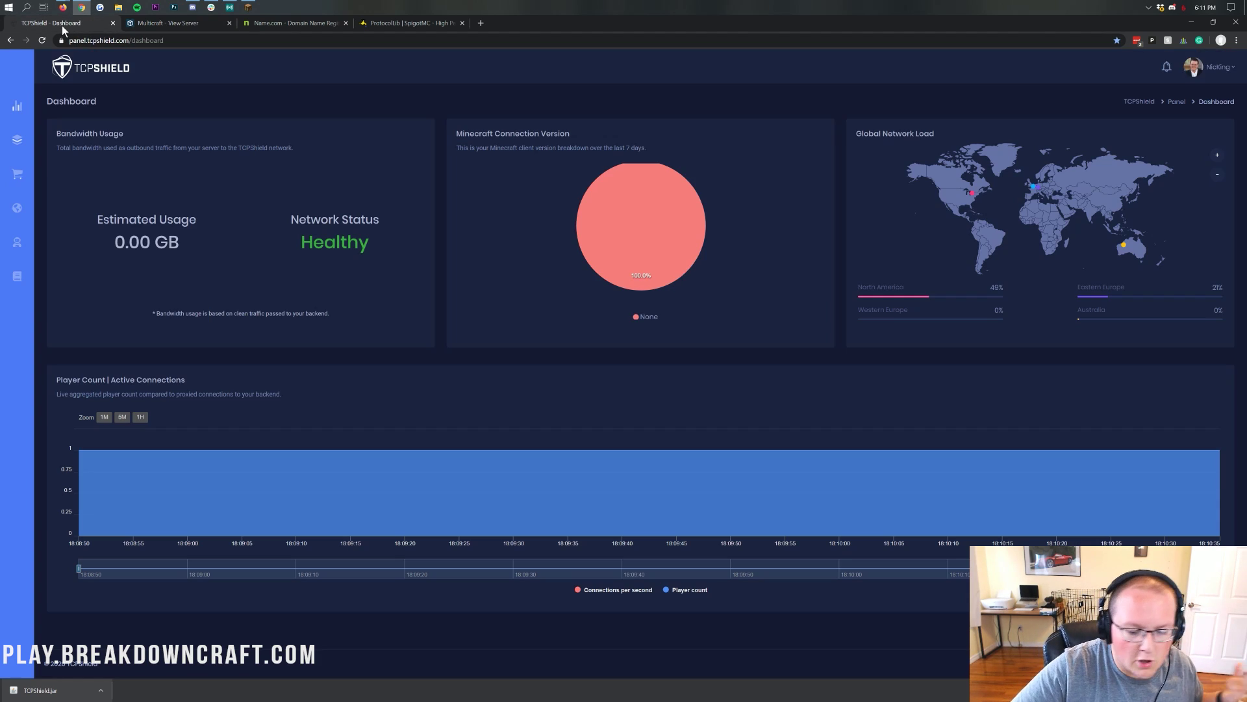
left_click(43, 41)
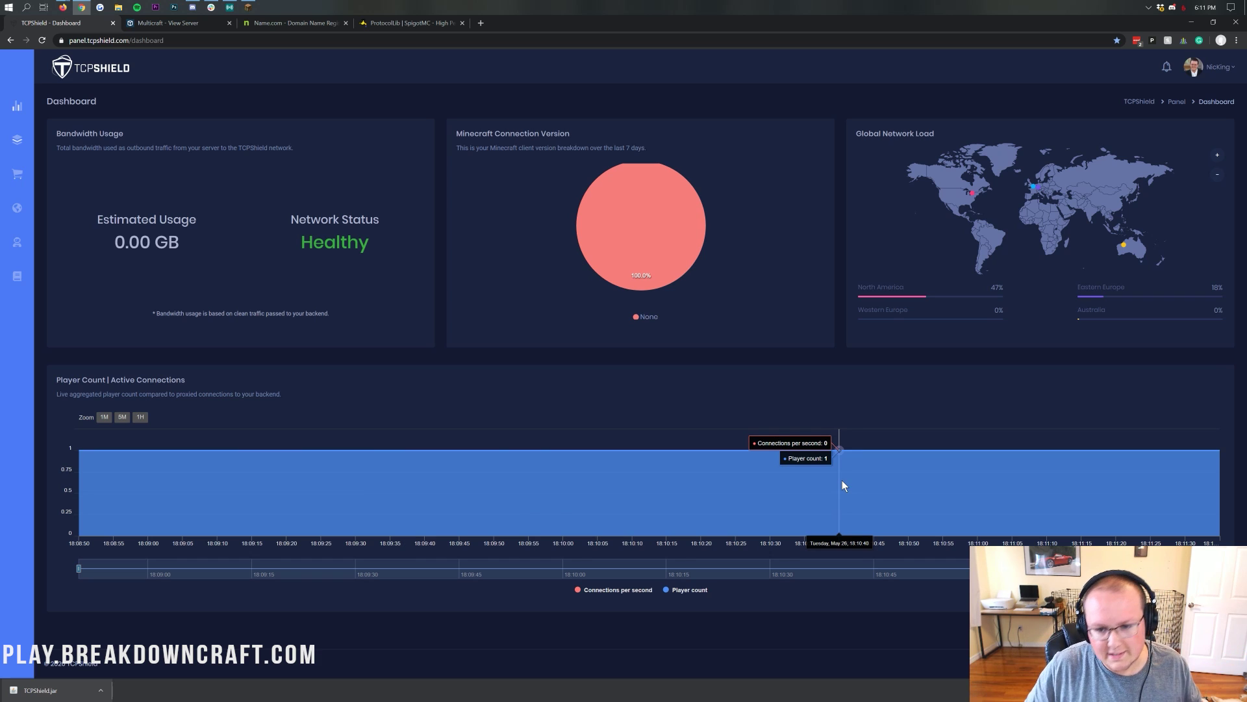
Open the Minecraft Launcher, switch to the last account in its account list, and start another game of the latest release despite the running one
left_click(6, 7)
type("min")
key("Return")
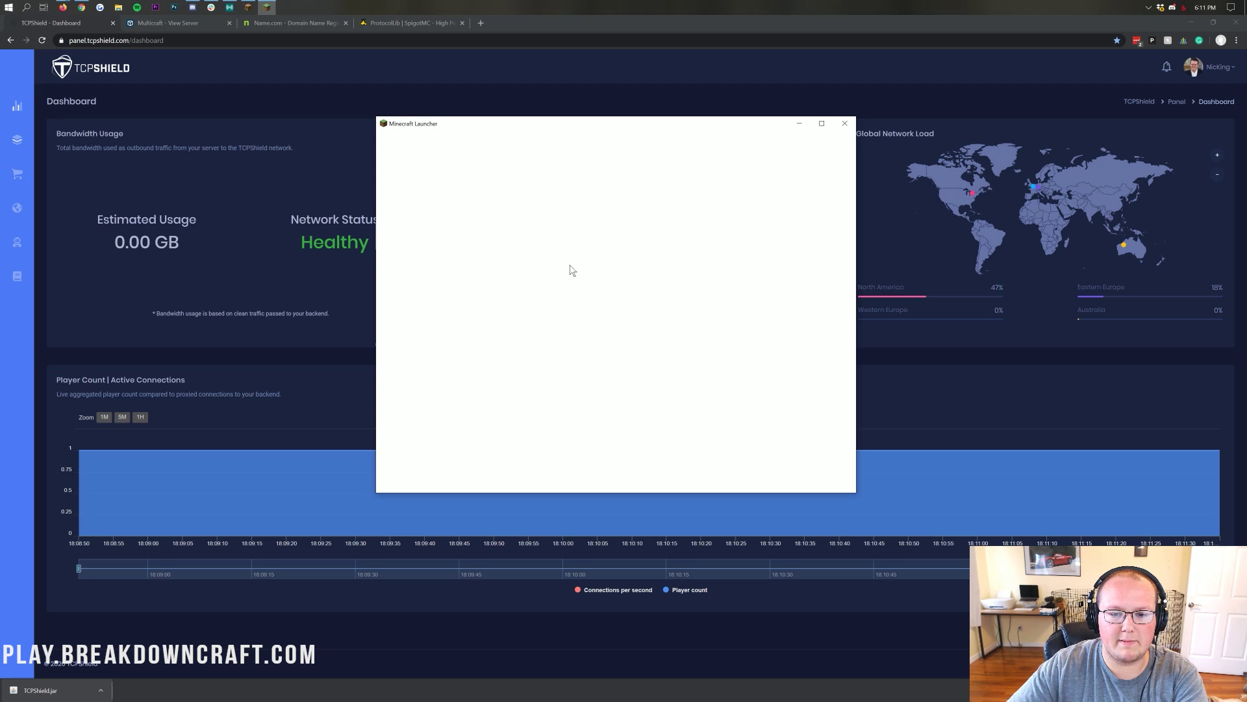
left_click(441, 143)
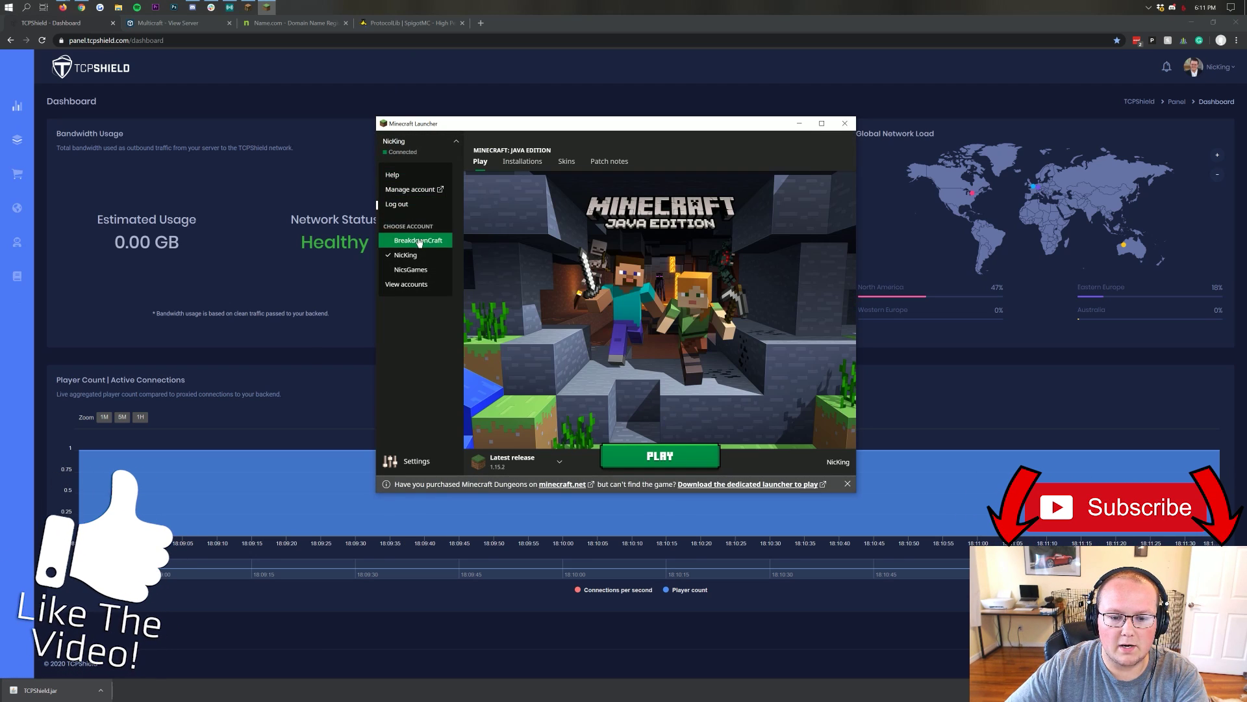
left_click(416, 269)
left_click(640, 454)
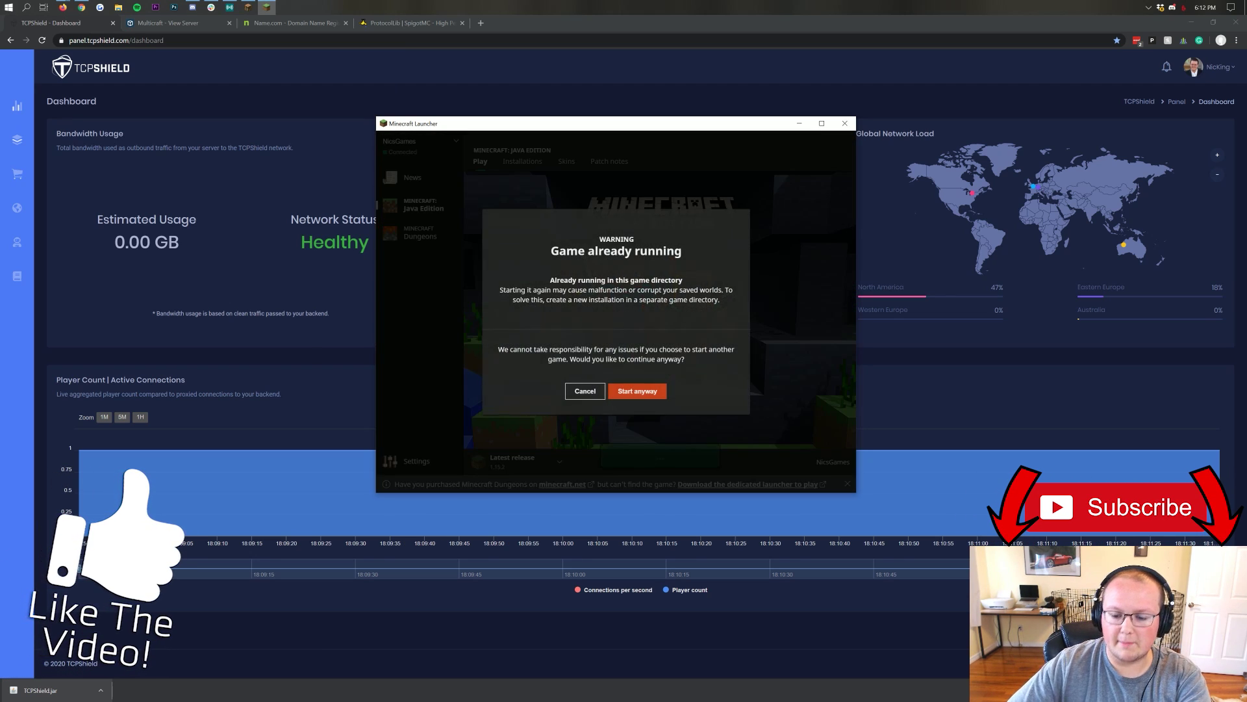
left_click(652, 394)
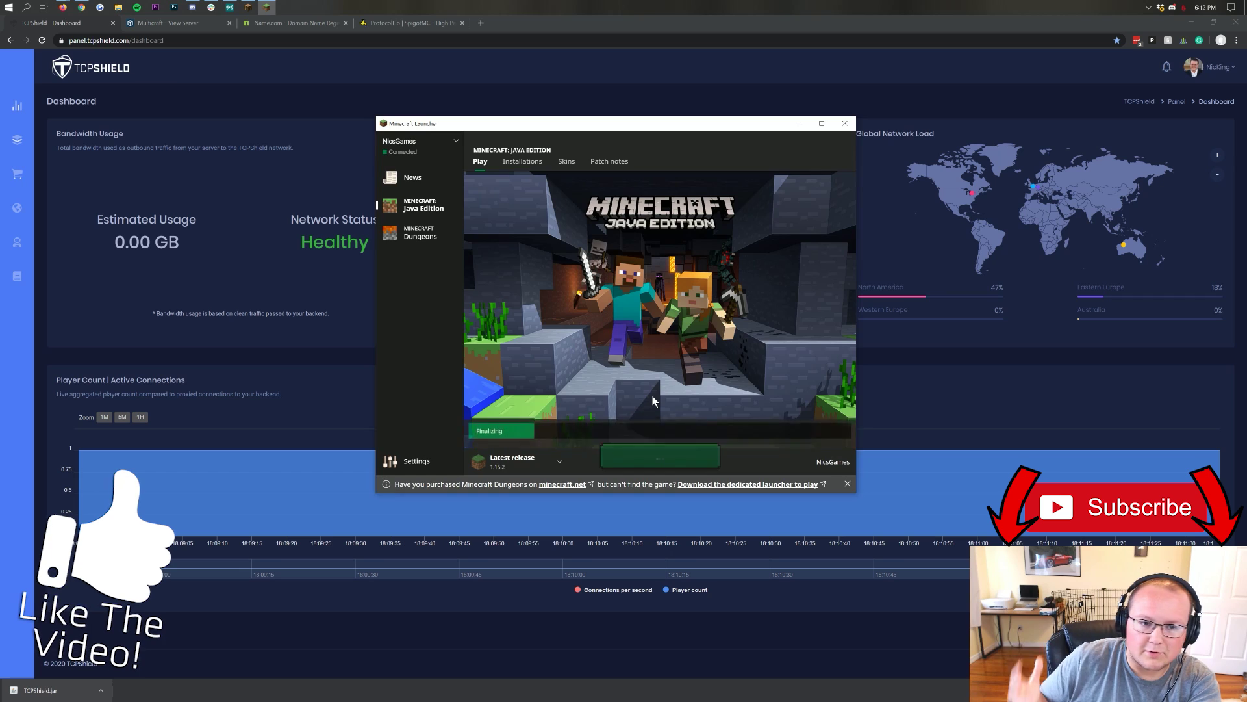